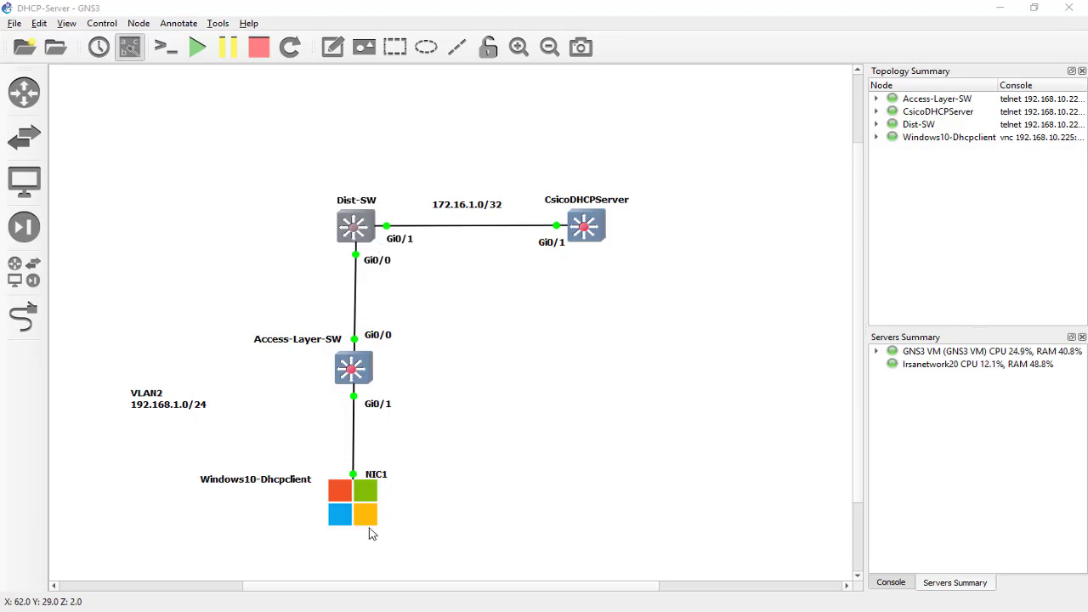
# Step: Open the Windows10 DHCP client's desktop in TightVNC
pyautogui.doubleClick(359, 500)
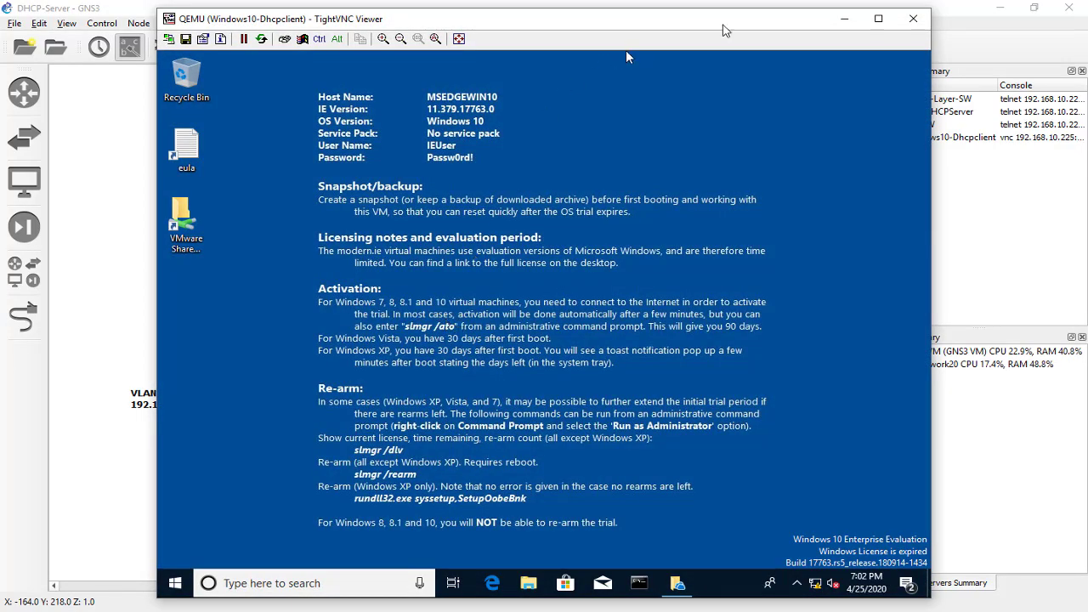
pyautogui.moveTo(729, 25); pyautogui.dragTo(615, 53)
pyautogui.click(646, 19)
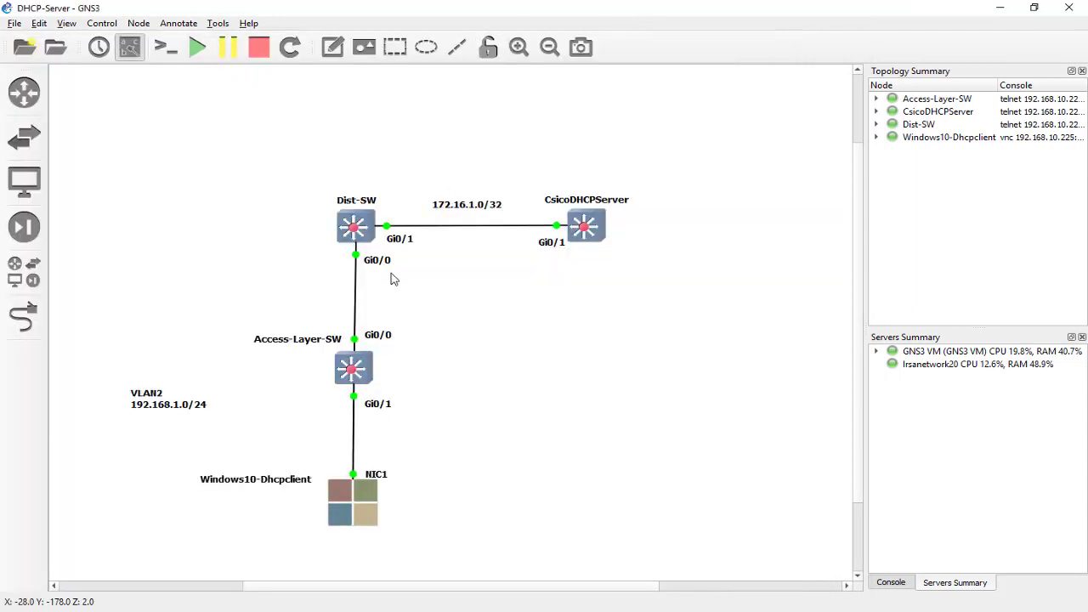
# Step: Open a Solar-PuTTY console to Dist-SW and wake its prompt
pyautogui.doubleClick(364, 226)
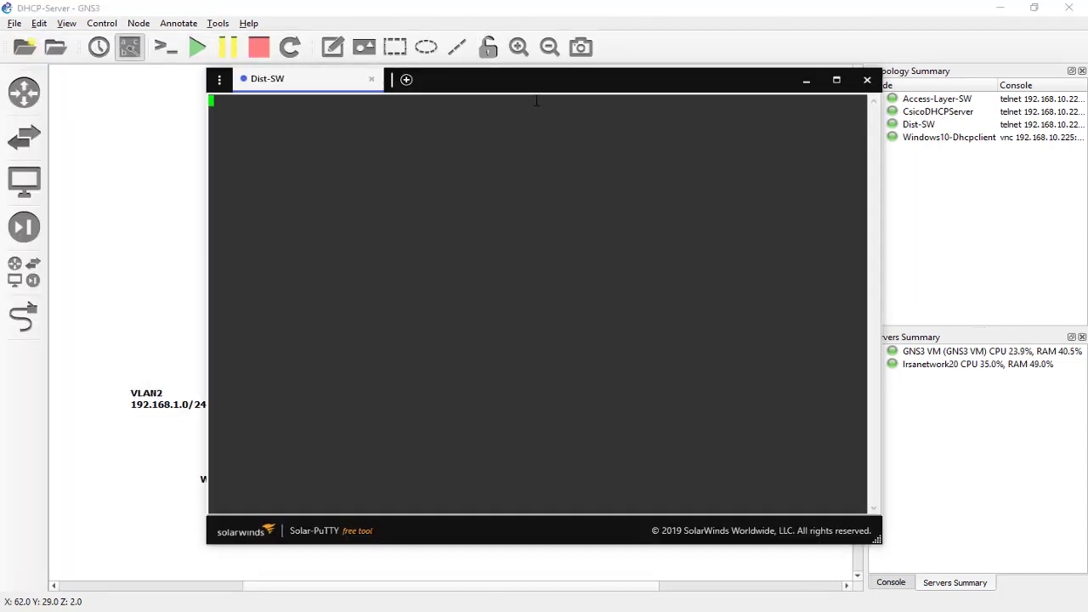
pyautogui.moveTo(566, 90); pyautogui.dragTo(926, 104)
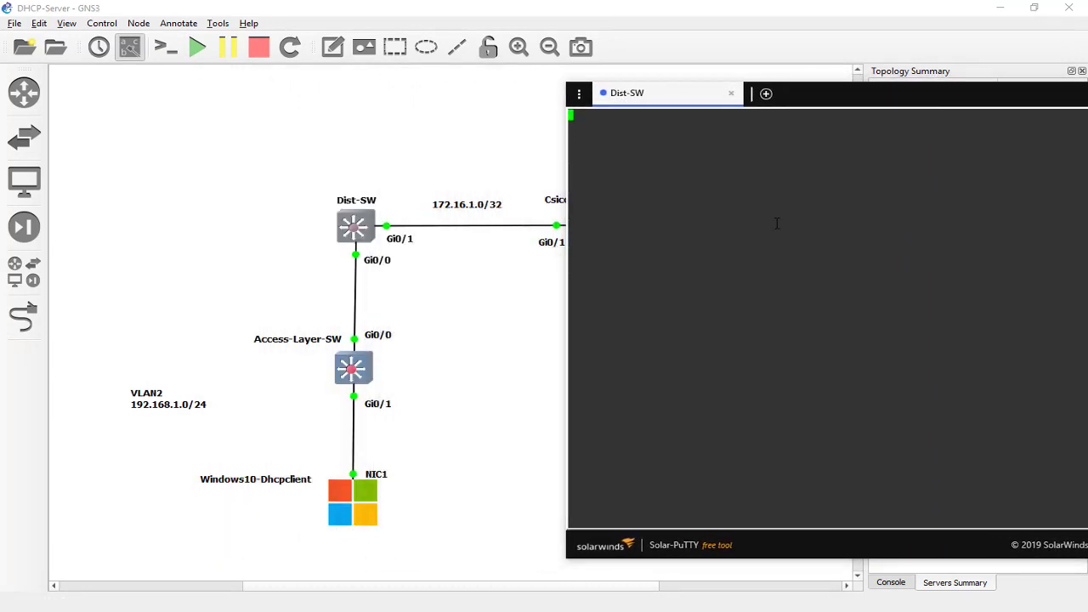
pyautogui.press('Return')
pyautogui.press('Return')
pyautogui.press('Return')
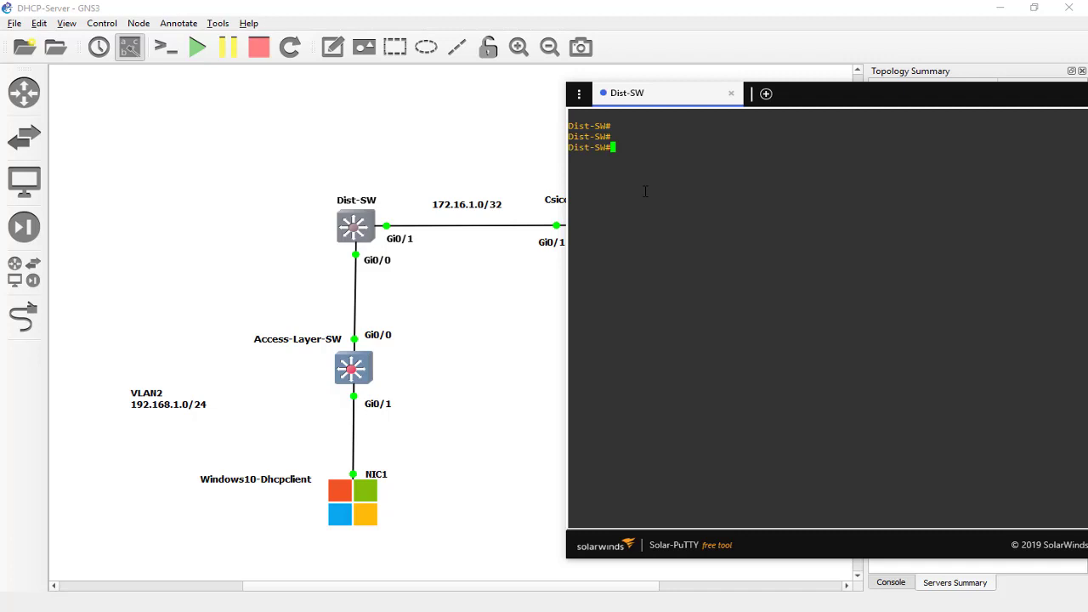
# Step: Enable 'debug ip dhcp server packet' on Dist-SW
pyautogui.write('deb')
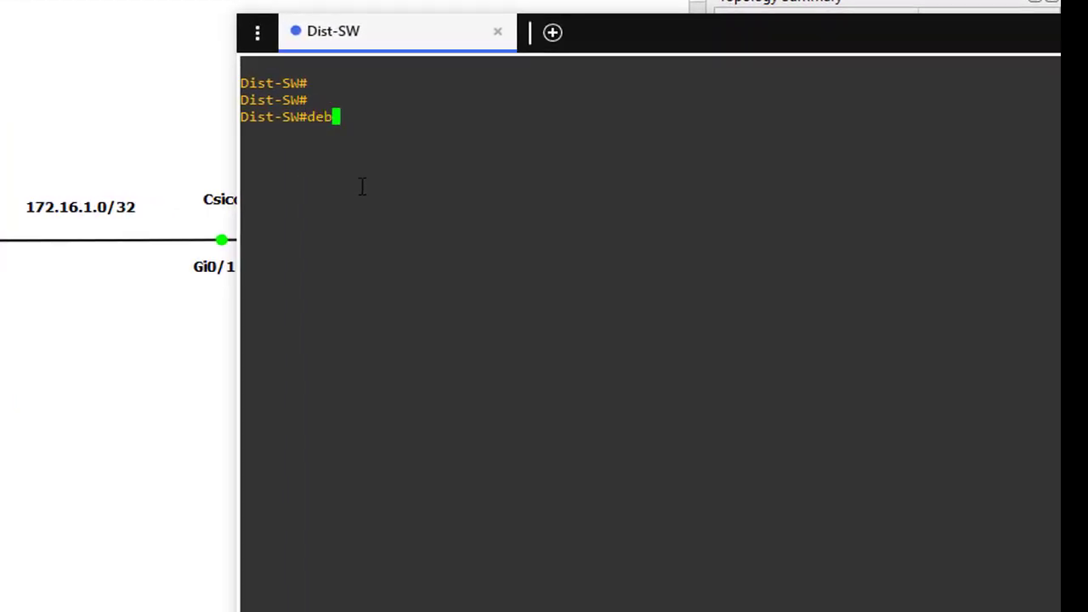
pyautogui.press('Tab')
pyautogui.write('ip dh')
pyautogui.press('Tab')
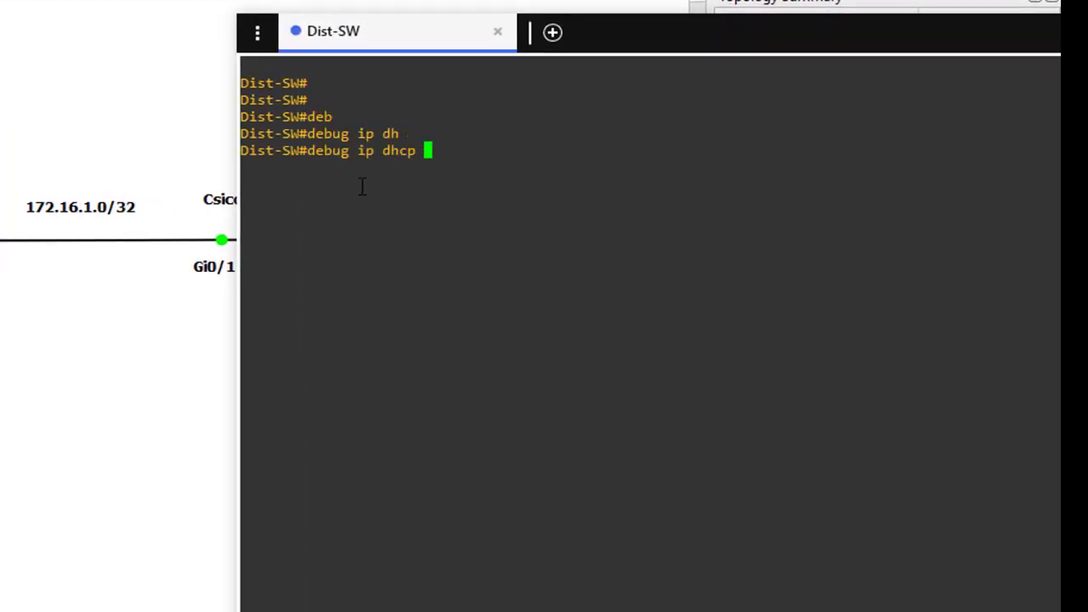
pyautogui.write('?')
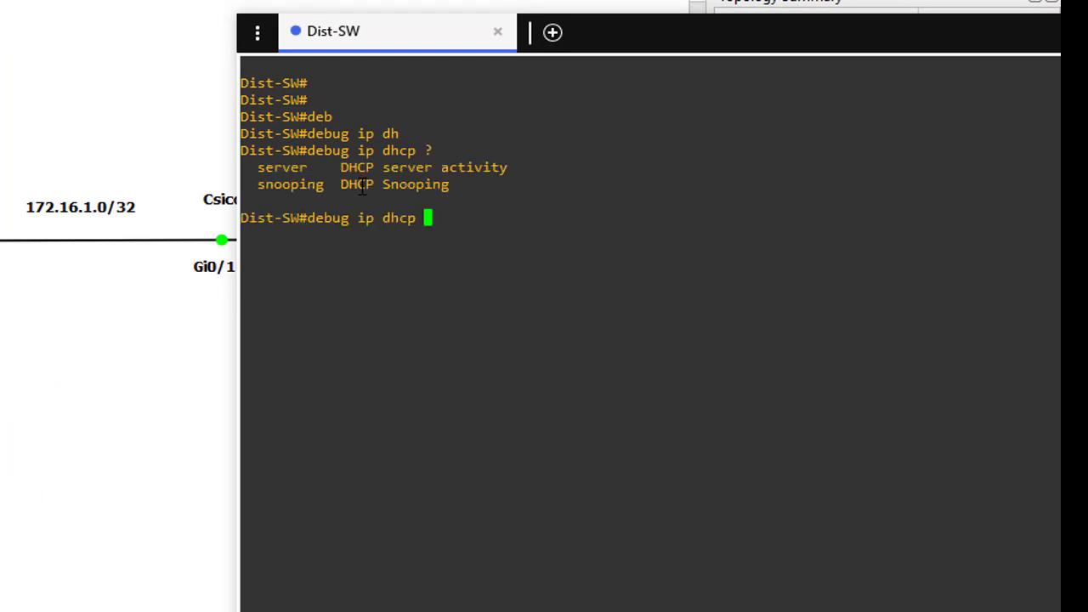
pyautogui.write('ser')
pyautogui.press('Tab')
pyautogui.write('?')
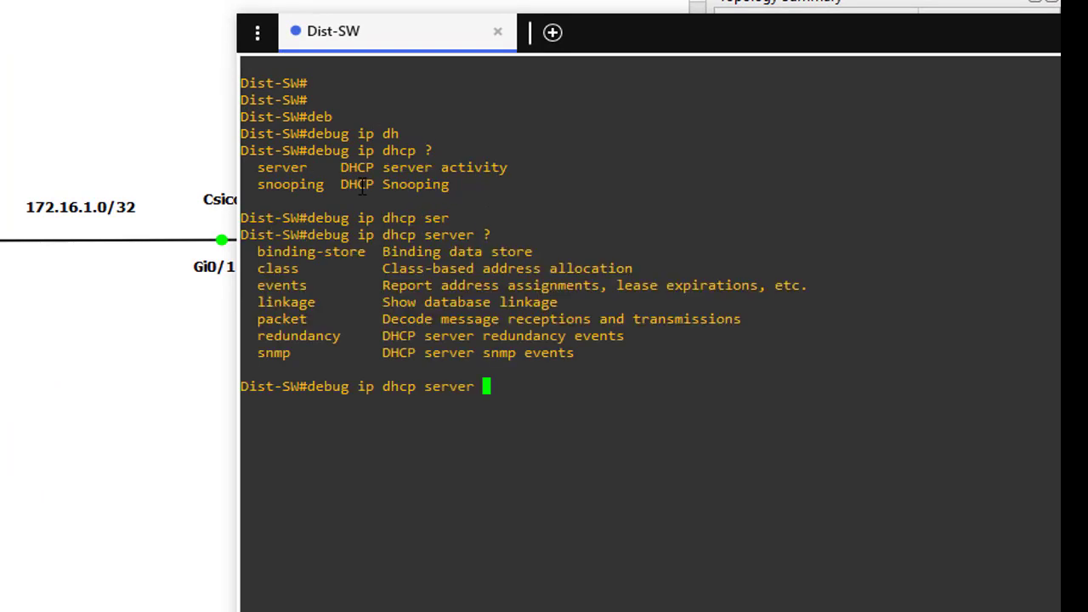
pyautogui.doubleClick(263, 320)
pyautogui.click(518, 418)
pyautogui.write('poa')
pyautogui.press('BackSpace')
pyautogui.press('BackSpace')
pyautogui.press('Tab')
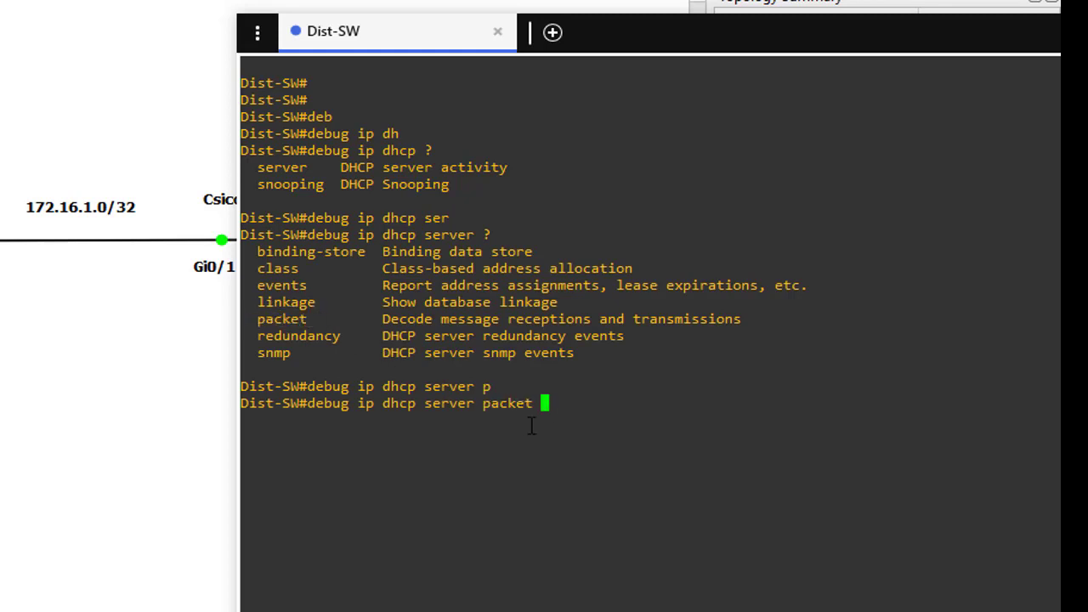
pyautogui.press('Return')
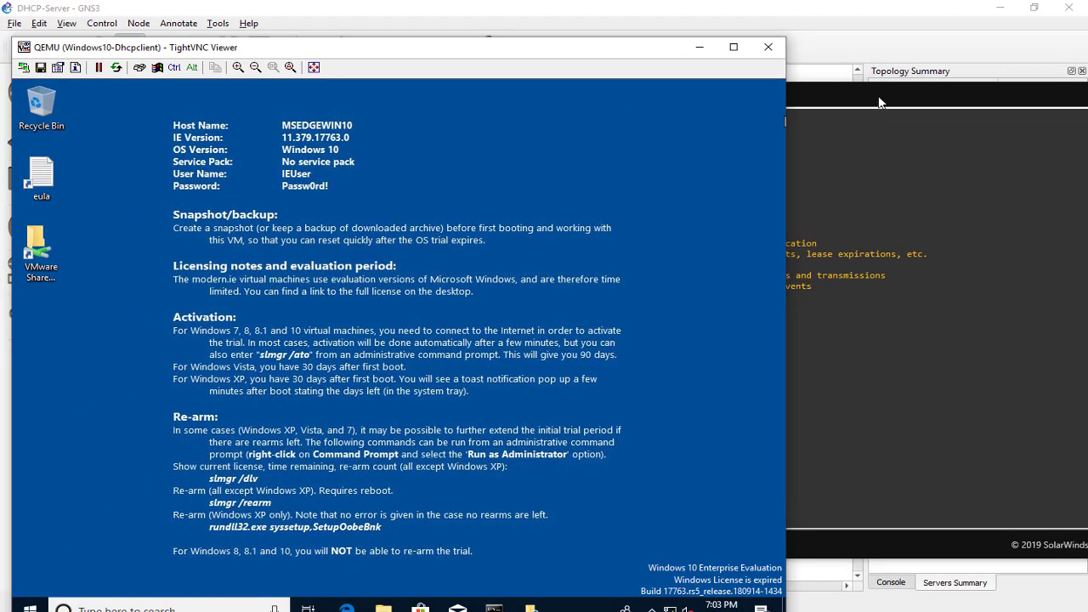
# Step: Arrange the Dist-SW console and the client viewer side by side
pyautogui.click(991, 93)
pyautogui.moveTo(991, 93); pyautogui.dragTo(1067, 95)
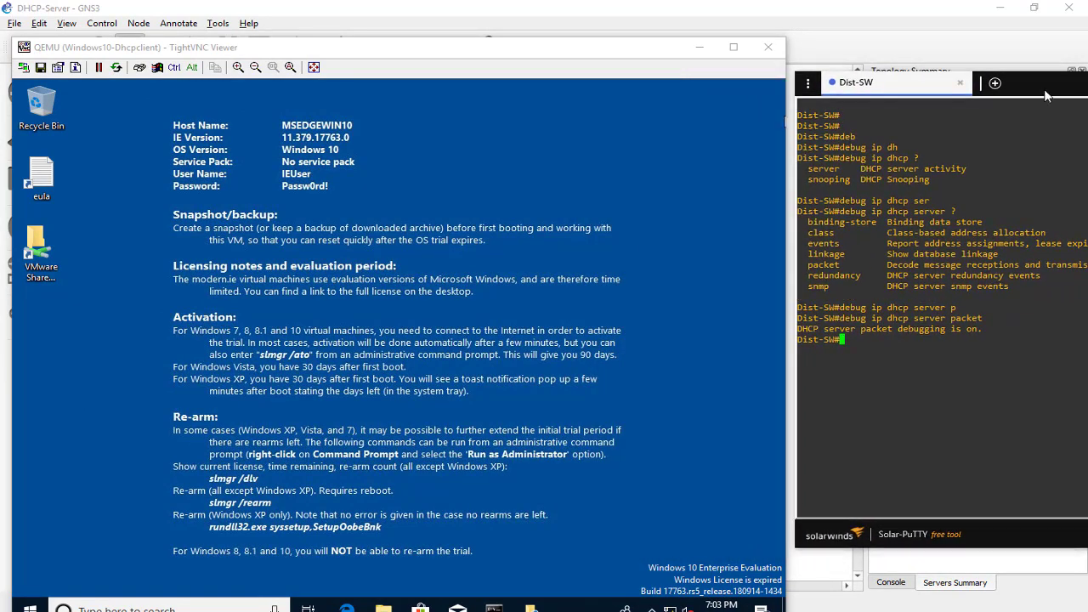
pyautogui.click(633, 85)
pyautogui.moveTo(597, 47); pyautogui.dragTo(574, 19)
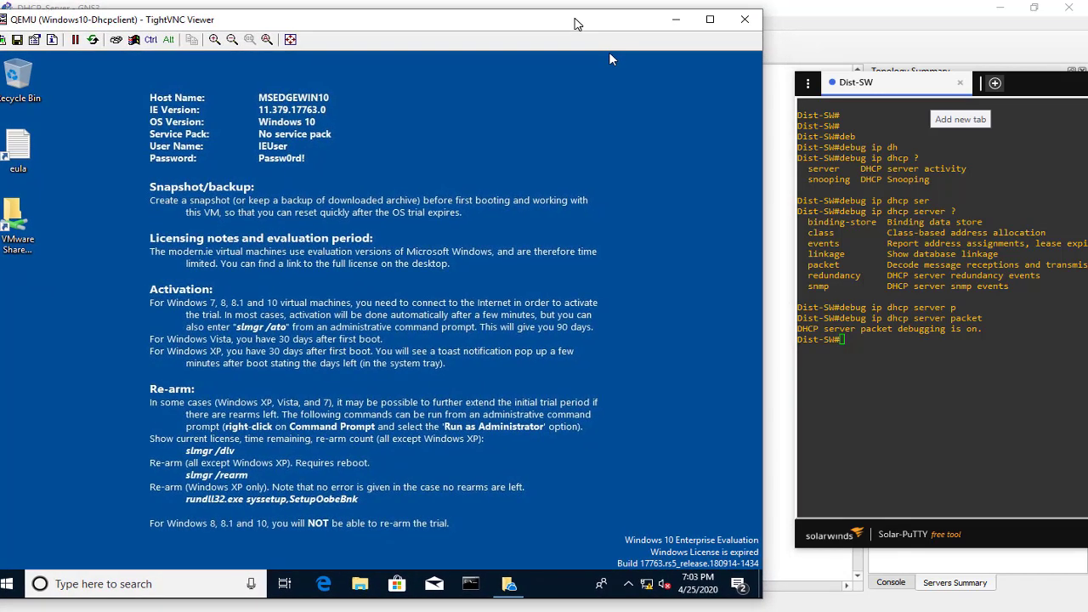
# Step: Open Command Prompt on the client and run ipconfig /release
pyautogui.click(471, 587)
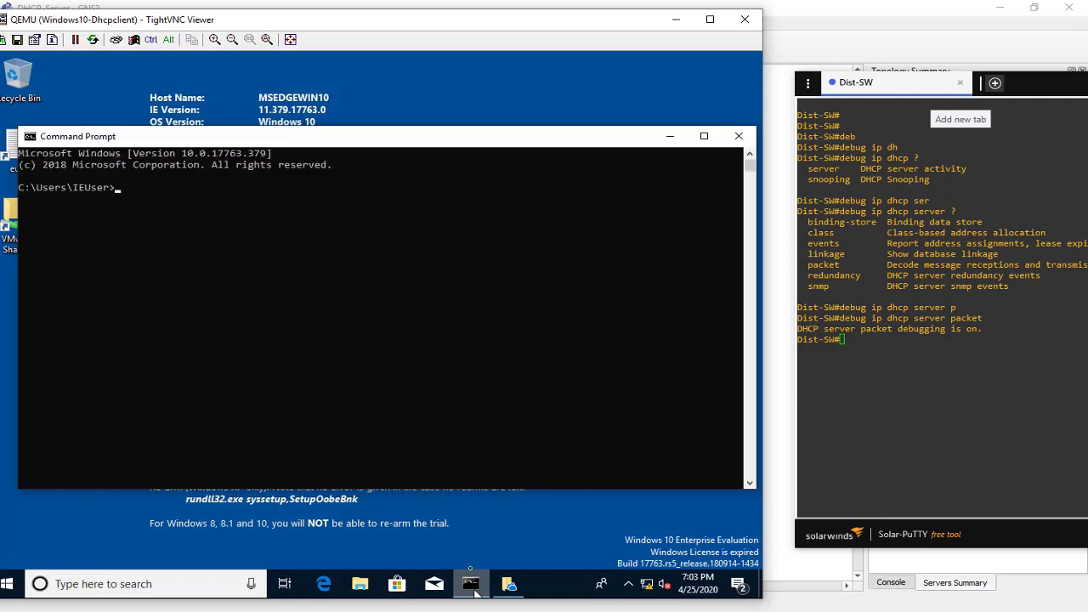
pyautogui.click(371, 312)
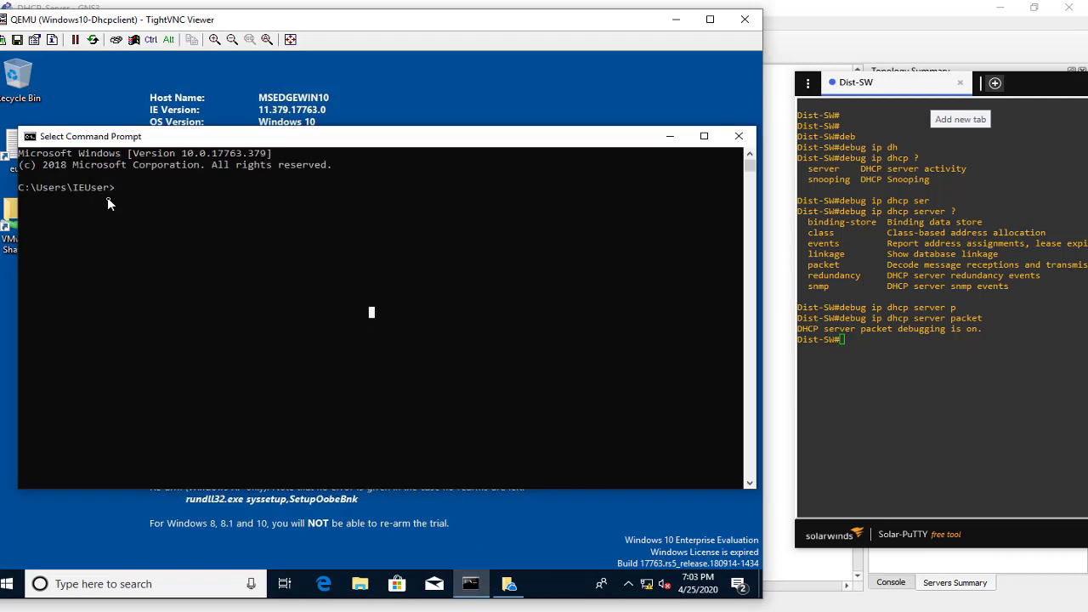
pyautogui.write('ipcon')
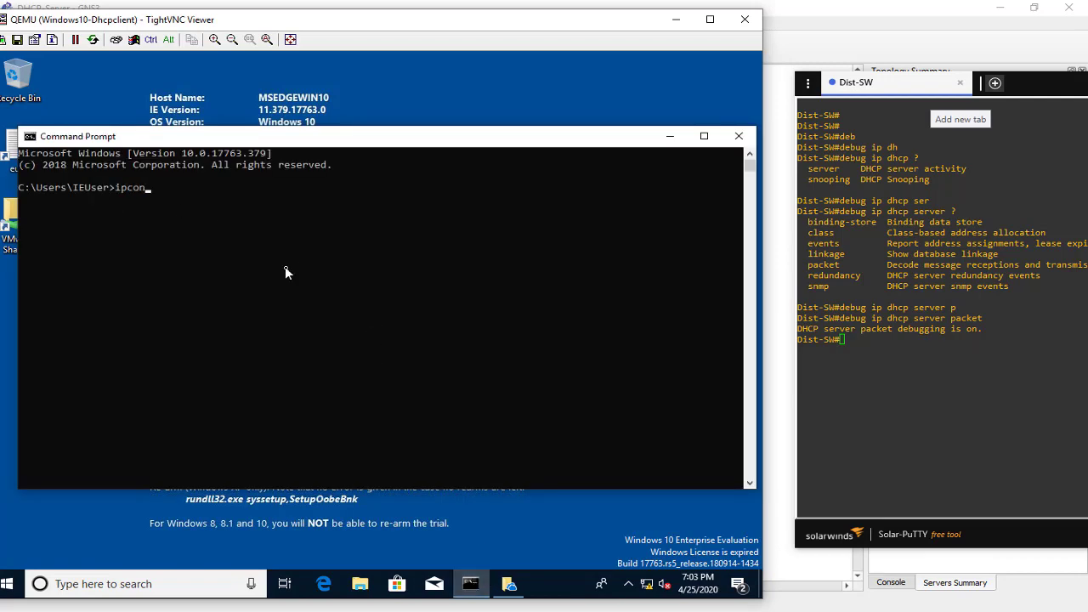
pyautogui.write('fig /release')
pyautogui.press('Return')
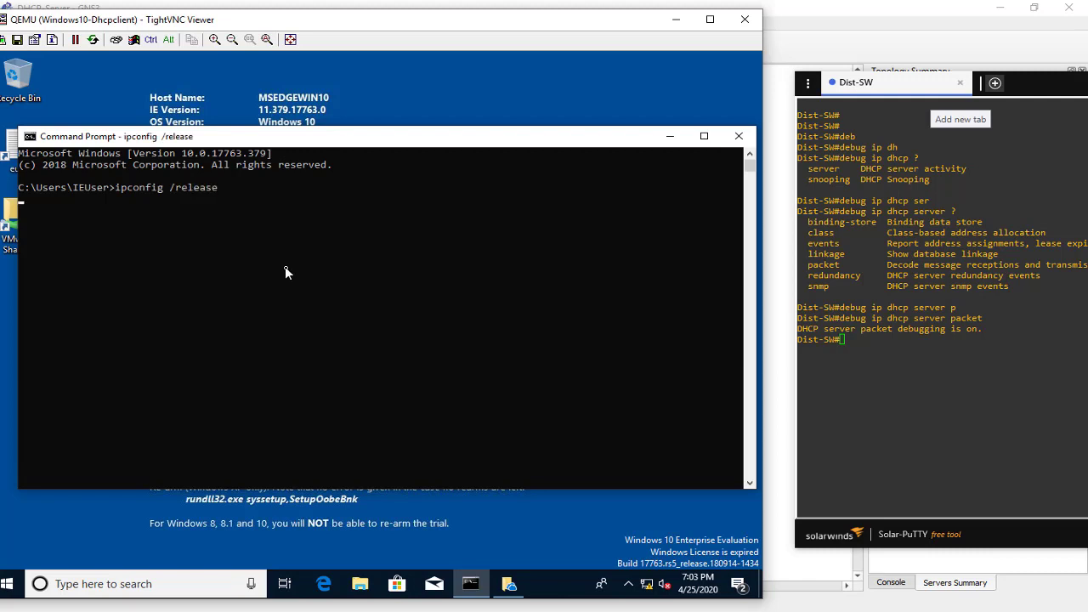
# Step: Run ipconfig /renew to obtain 192.168.1.11 with gateway 192.168.1.1
pyautogui.click(510, 300)
pyautogui.press('Up')
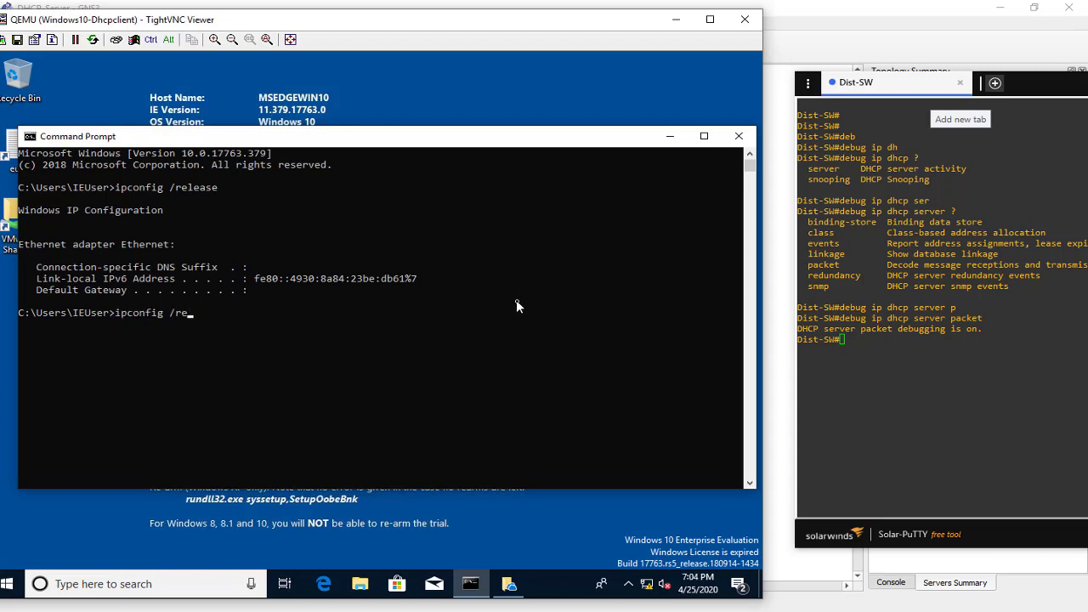
pyautogui.write('ew')
pyautogui.press('Return')
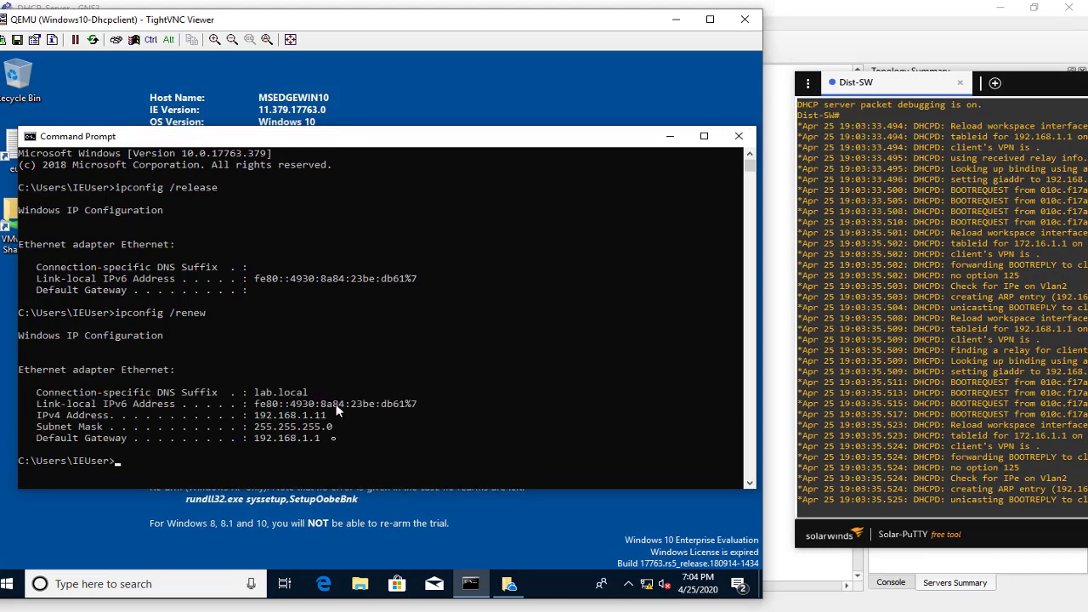
# Step: Examine Dist-SW's BOOTREQUESTs forwarded to 172.16.1.2–.5 and the GigabitEthernet0/1 Reload line
pyautogui.moveTo(897, 75); pyautogui.dragTo(432, 50)
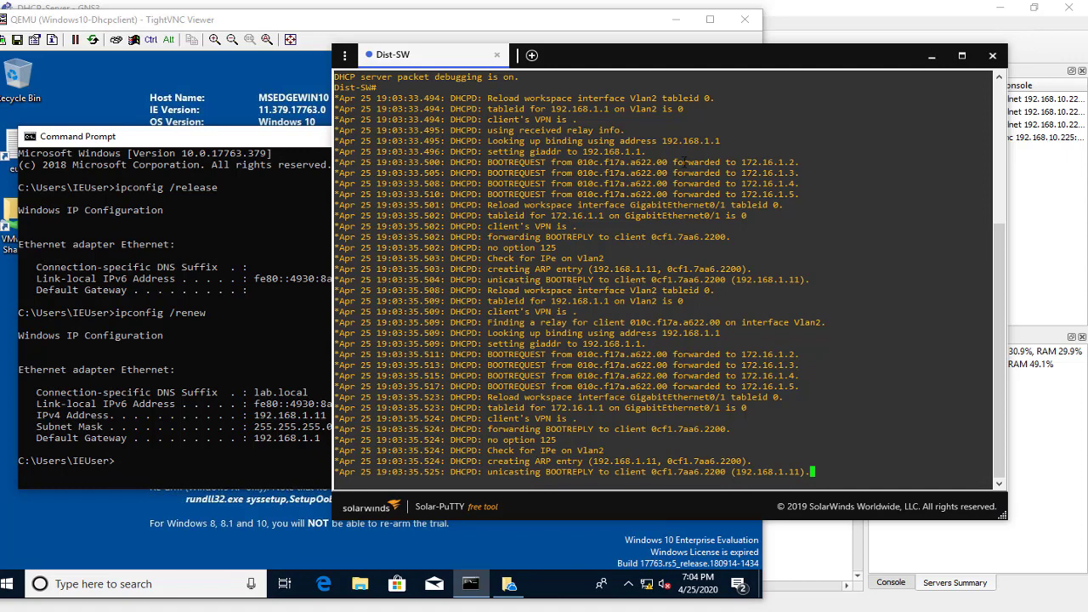
pyautogui.moveTo(795, 162); pyautogui.dragTo(796, 194)
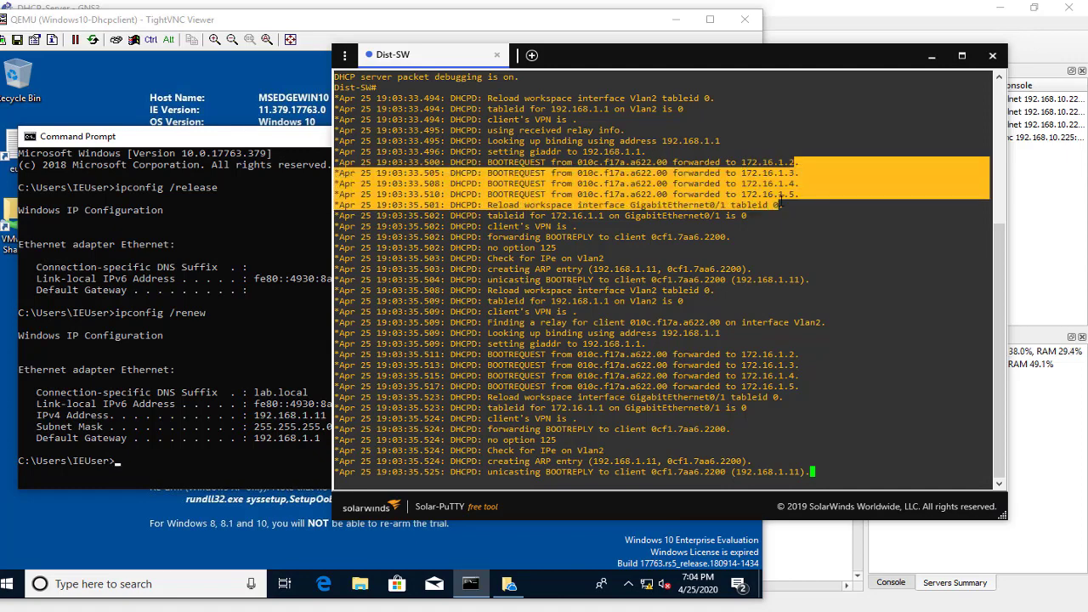
pyautogui.click(796, 195)
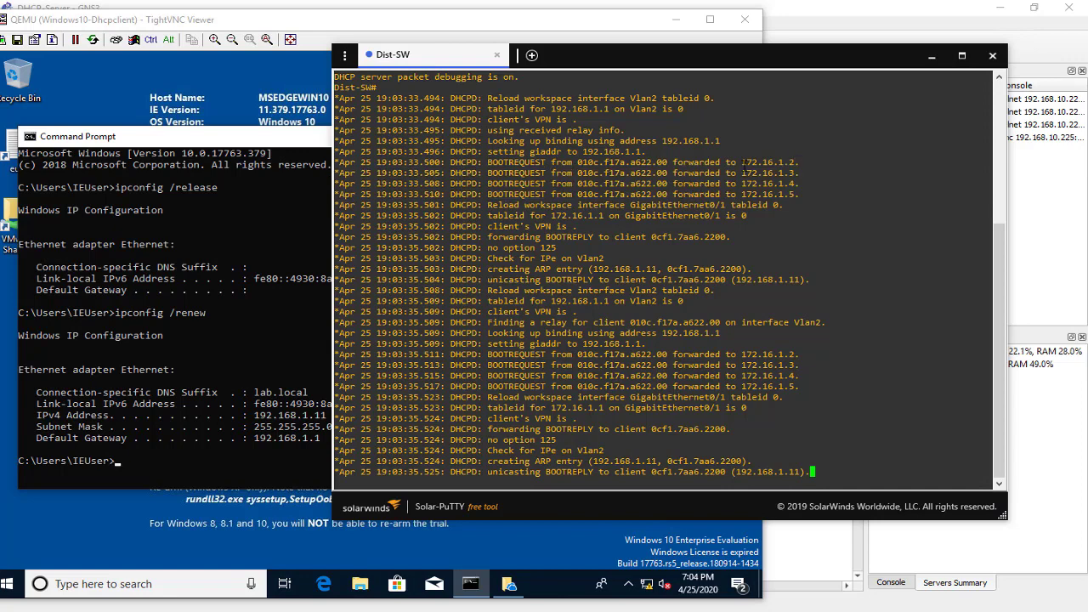
pyautogui.moveTo(743, 161); pyautogui.dragTo(807, 193)
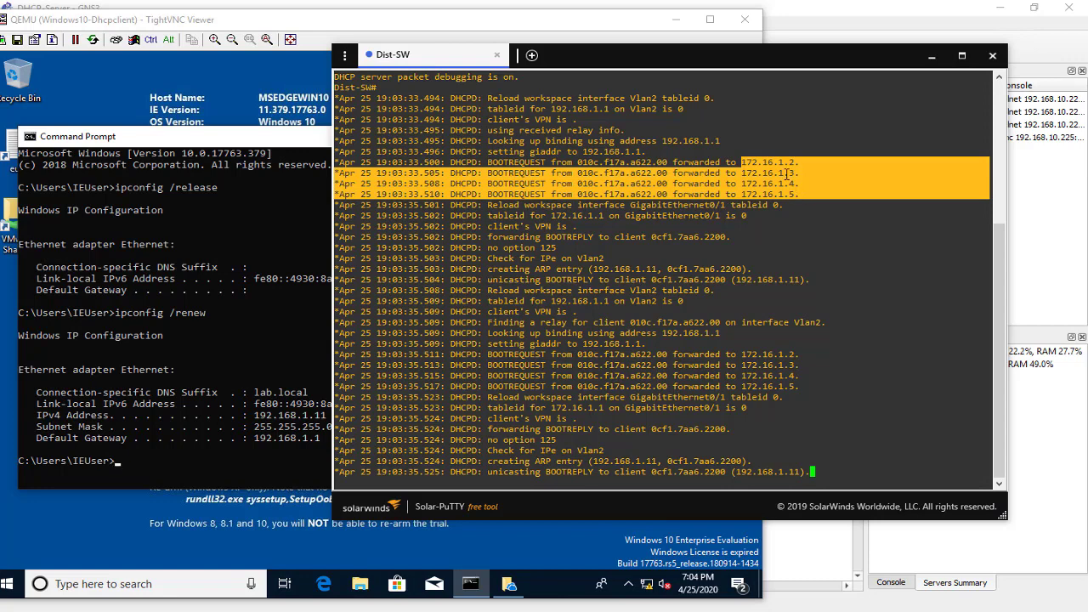
pyautogui.click(797, 163)
pyautogui.moveTo(807, 161); pyautogui.dragTo(741, 162)
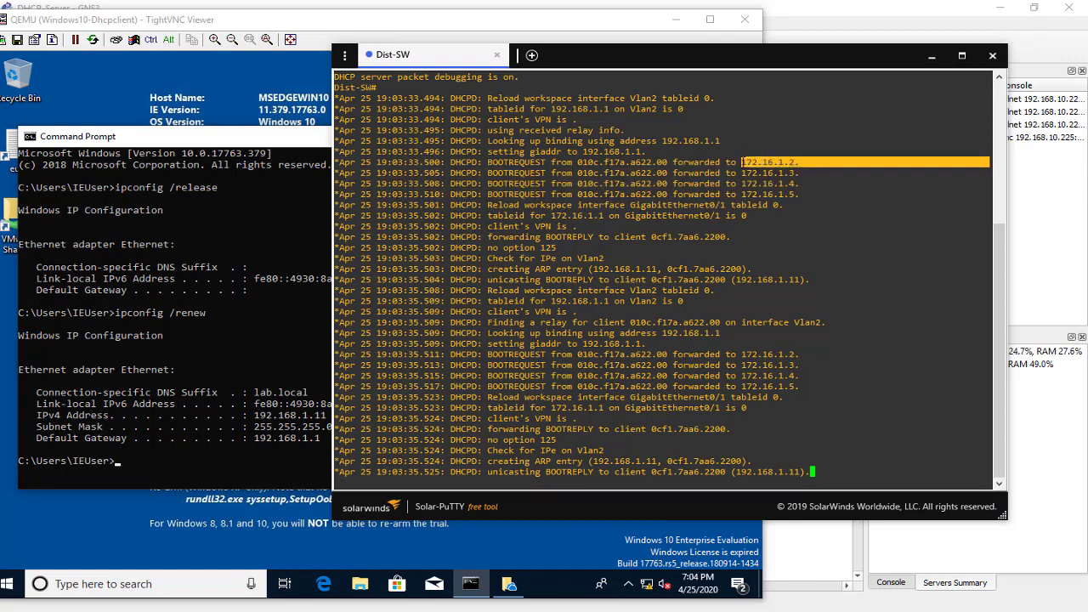
pyautogui.moveTo(806, 177); pyautogui.dragTo(796, 202)
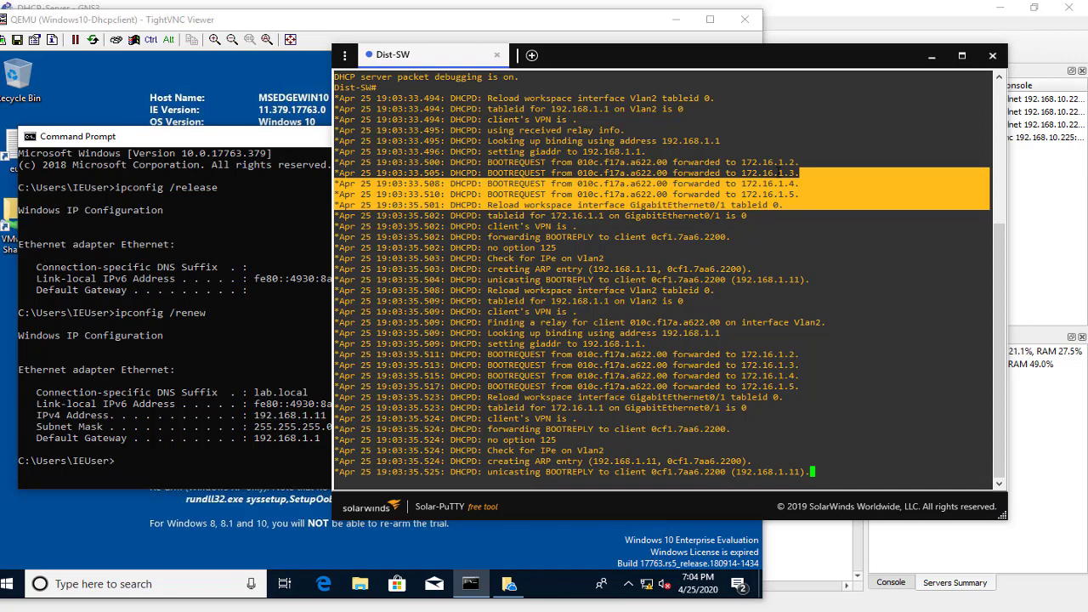
pyautogui.click(780, 172)
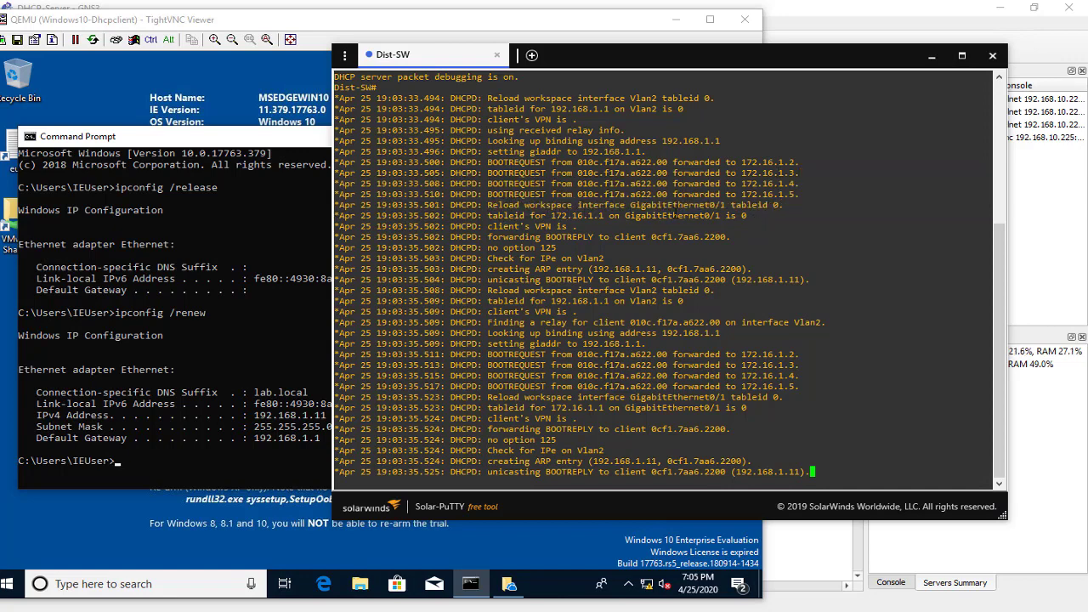
pyautogui.moveTo(627, 205); pyautogui.dragTo(798, 205)
# Step: Highlight the BOOTREPLY unicast to 192.168.1.11 and its ARP entry, then bring GNS3 forward
pyautogui.click(808, 26)
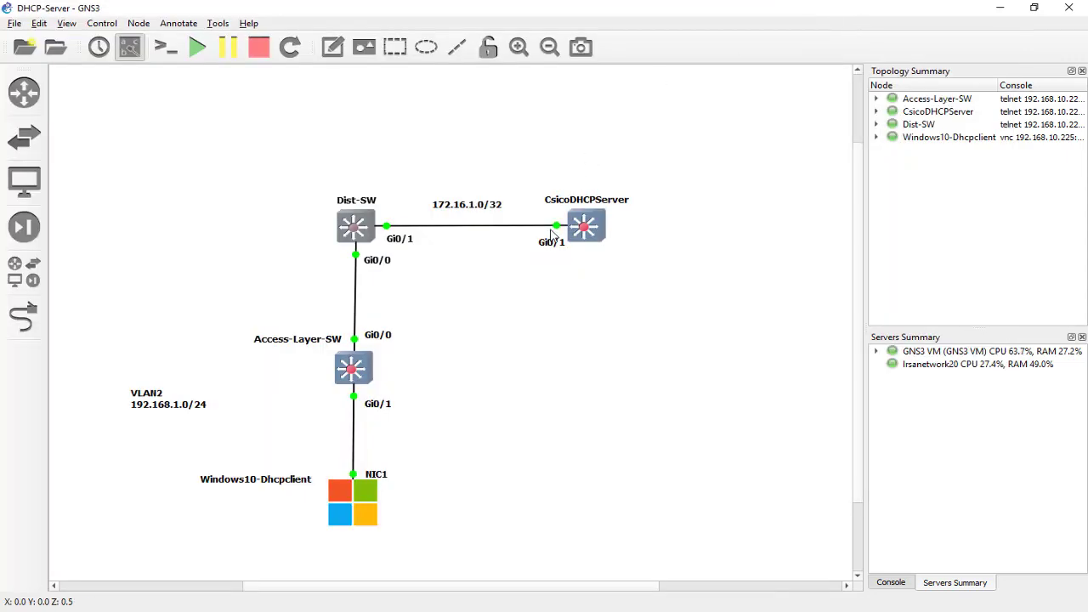
pyautogui.hotkey('alt', 'Tab')
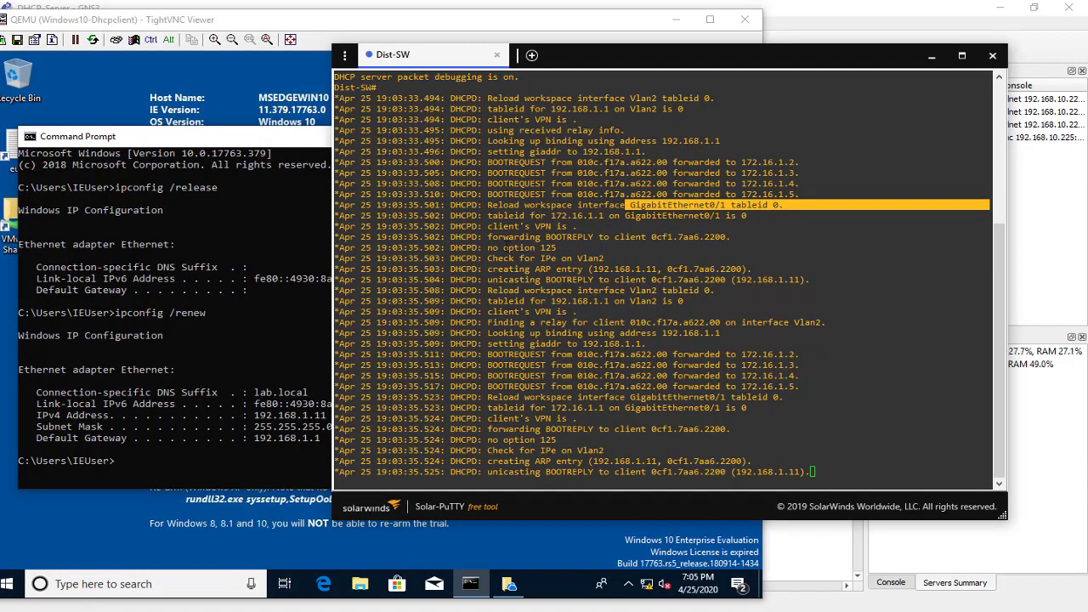
pyautogui.moveTo(487, 237); pyautogui.dragTo(730, 237)
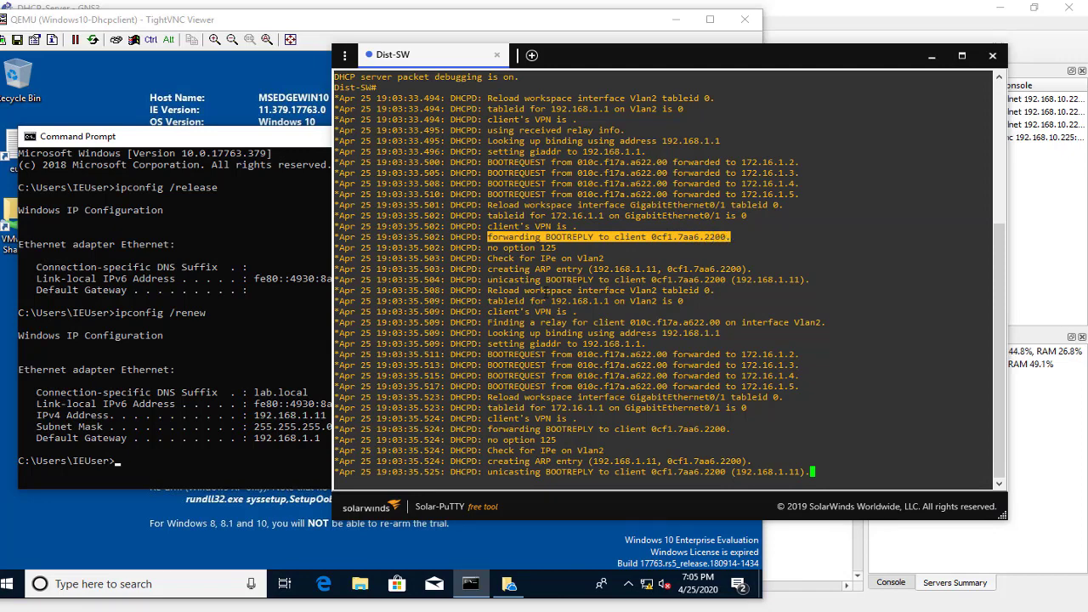
pyautogui.moveTo(491, 269); pyautogui.dragTo(751, 278)
pyautogui.click(604, 301)
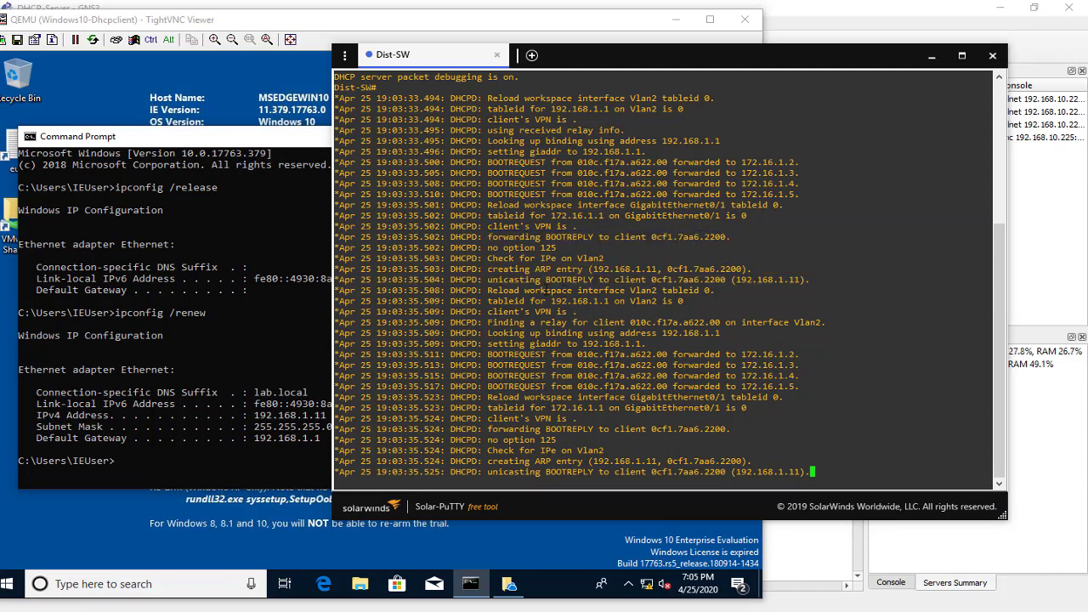
pyautogui.moveTo(491, 280); pyautogui.dragTo(768, 280)
pyautogui.moveTo(519, 364); pyautogui.dragTo(770, 446)
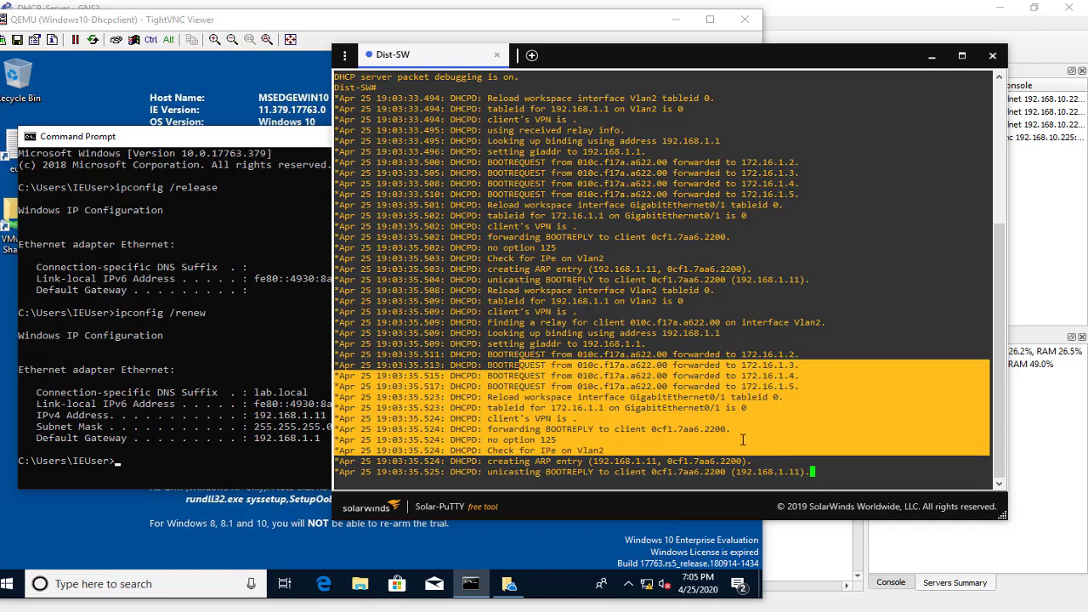
pyautogui.click(611, 450)
pyautogui.moveTo(484, 472); pyautogui.dragTo(818, 471)
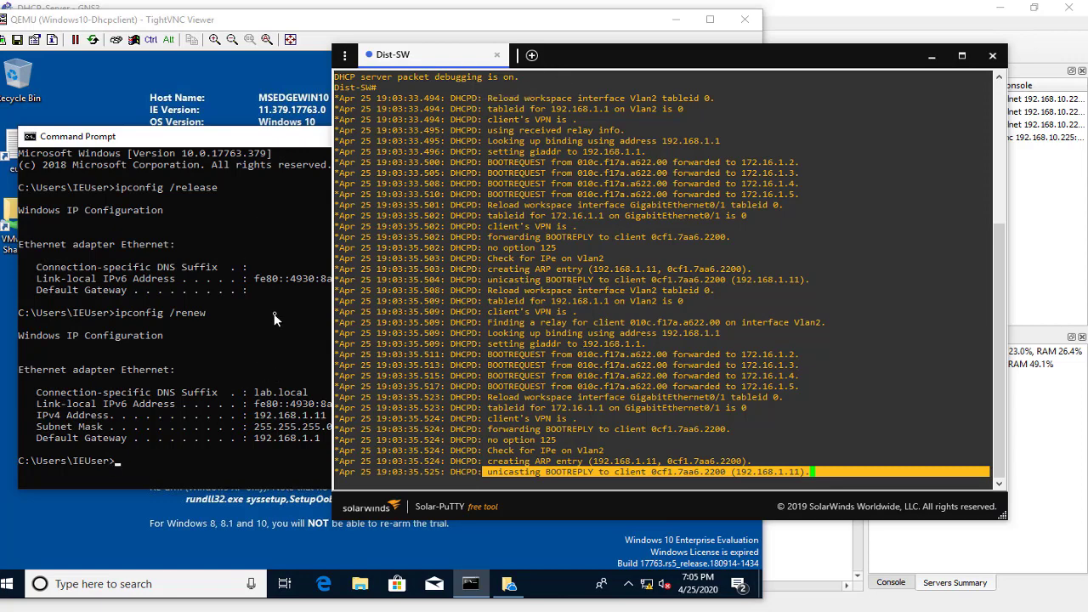
pyautogui.click(1022, 351)
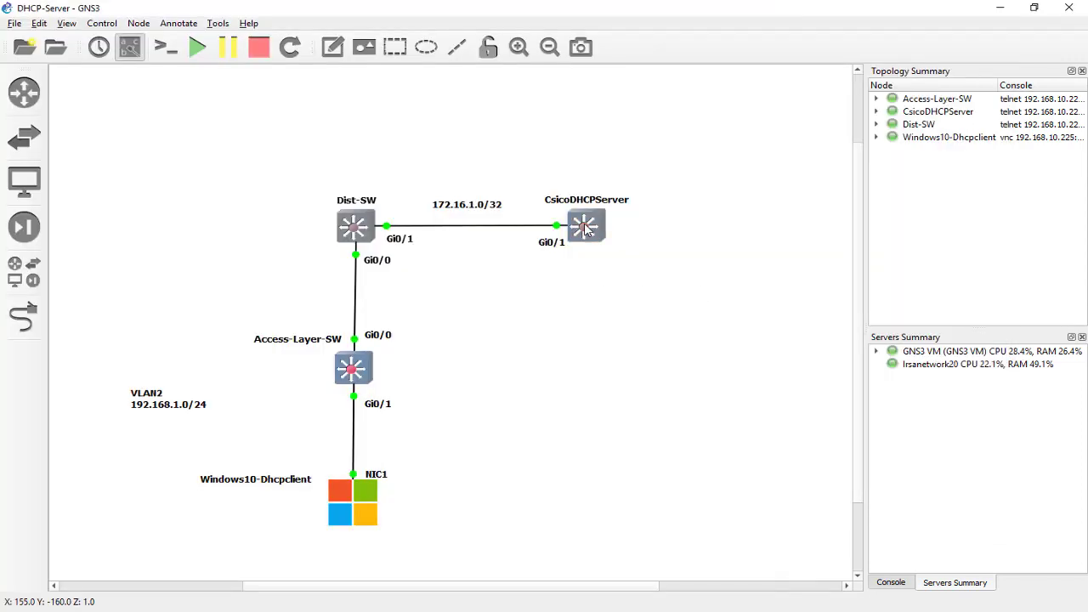
# Step: Open a CsicoDHCPServer console and close the duplicate Dist-SW tab
pyautogui.rightClick(592, 231)
pyautogui.click(621, 248)
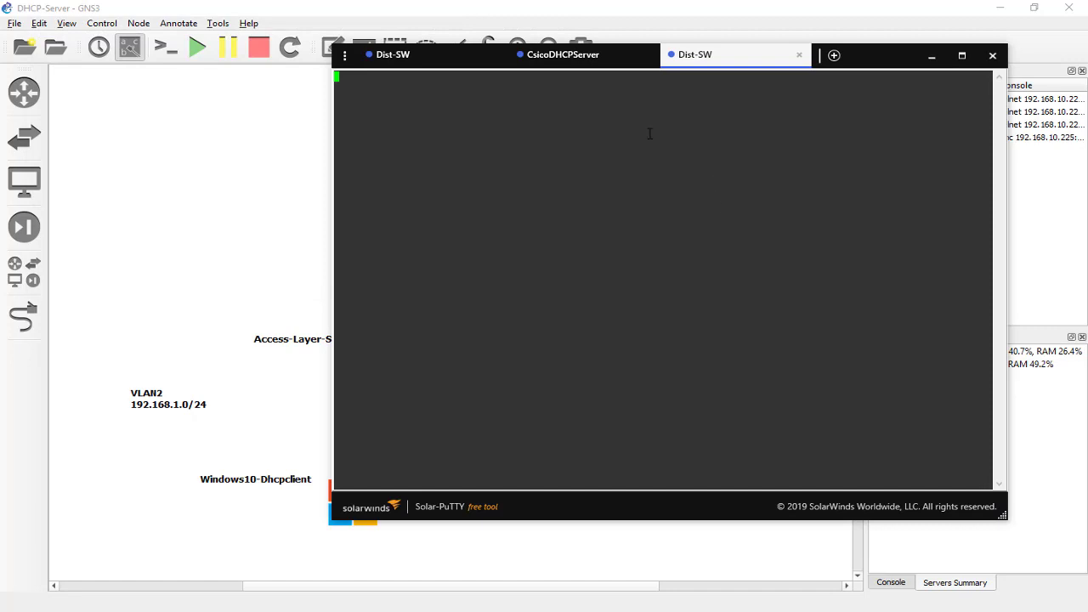
pyautogui.click(799, 55)
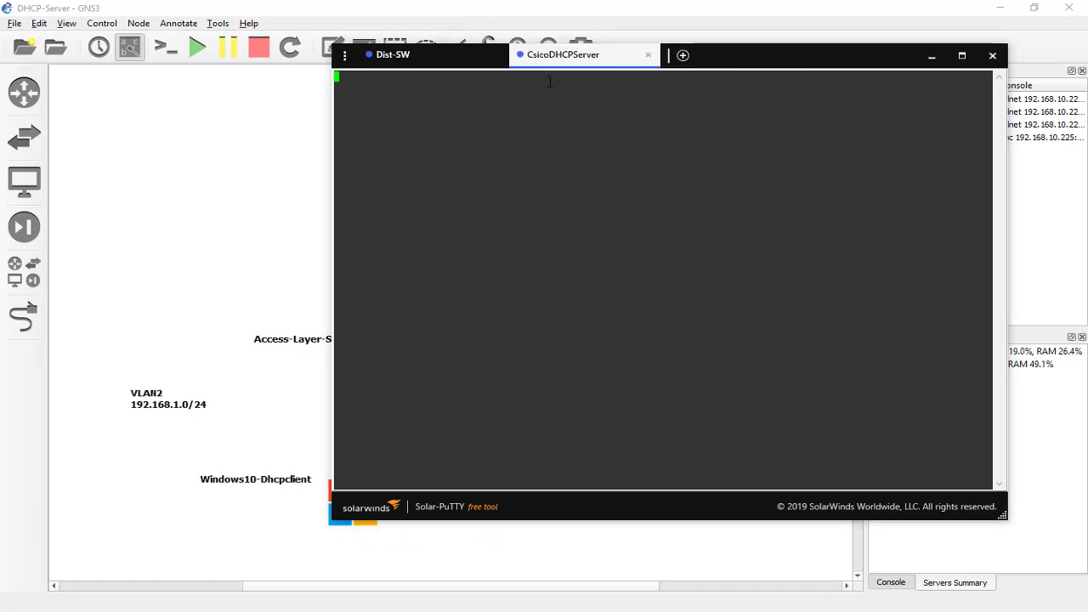
pyautogui.moveTo(719, 62); pyautogui.dragTo(884, 329)
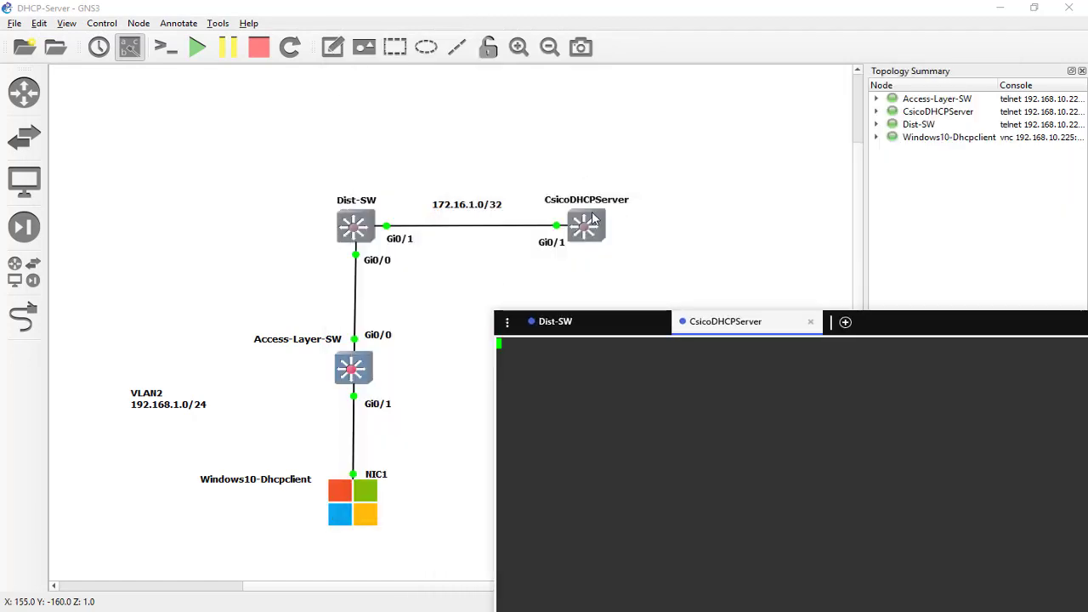
pyautogui.moveTo(961, 328); pyautogui.dragTo(1002, 124)
pyautogui.click(513, 85)
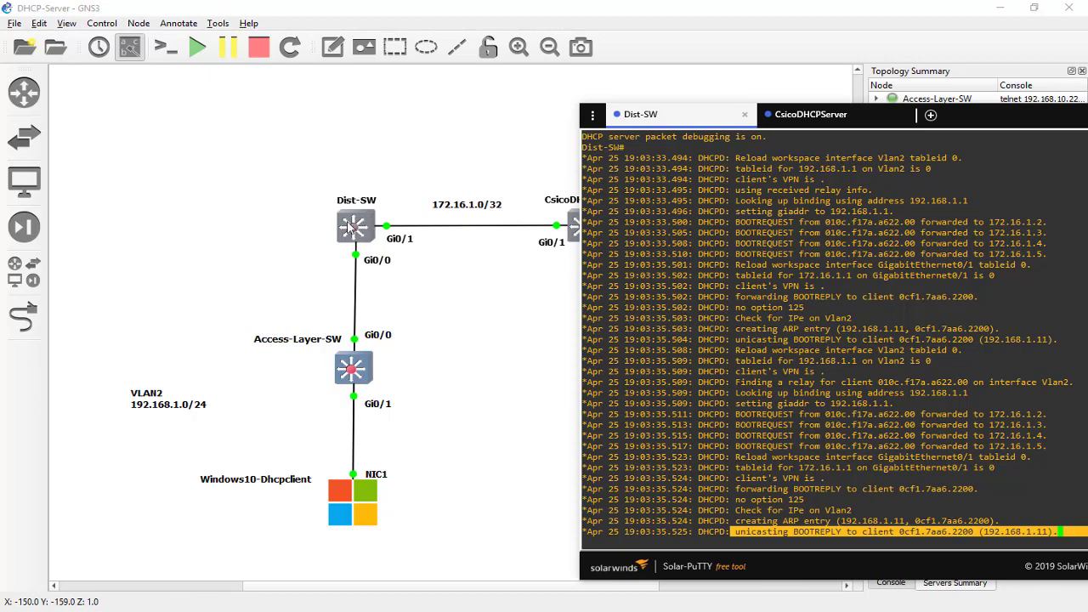
pyautogui.moveTo(982, 126); pyautogui.dragTo(851, 99)
pyautogui.click(688, 86)
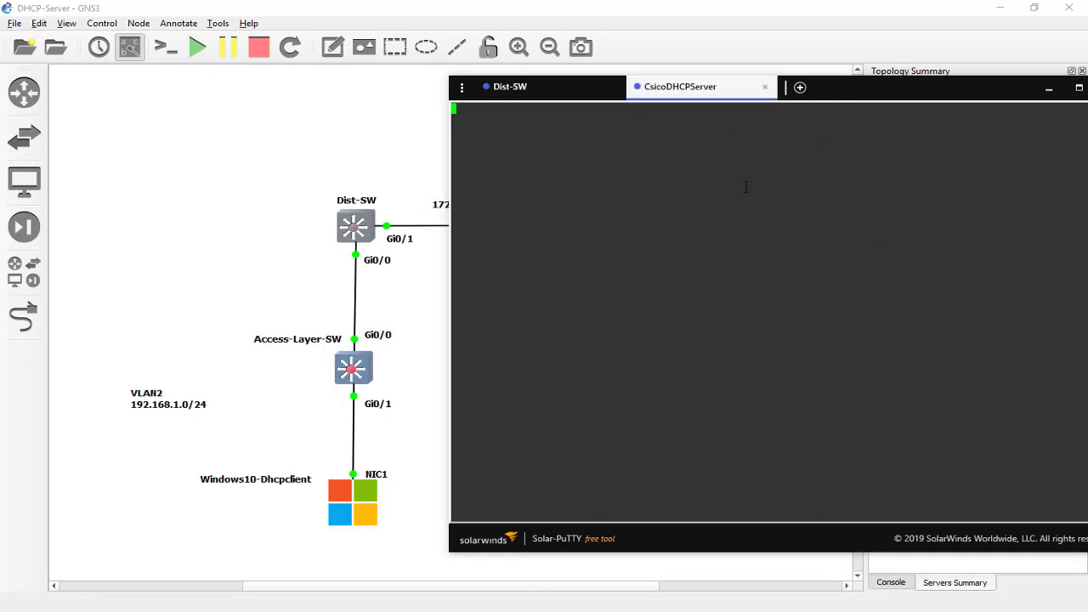
# Step: Enable 'debug ip dhcp server packet' on CsicoDHCPServer
pyautogui.press('Return')
pyautogui.press('Return')
pyautogui.press('Return')
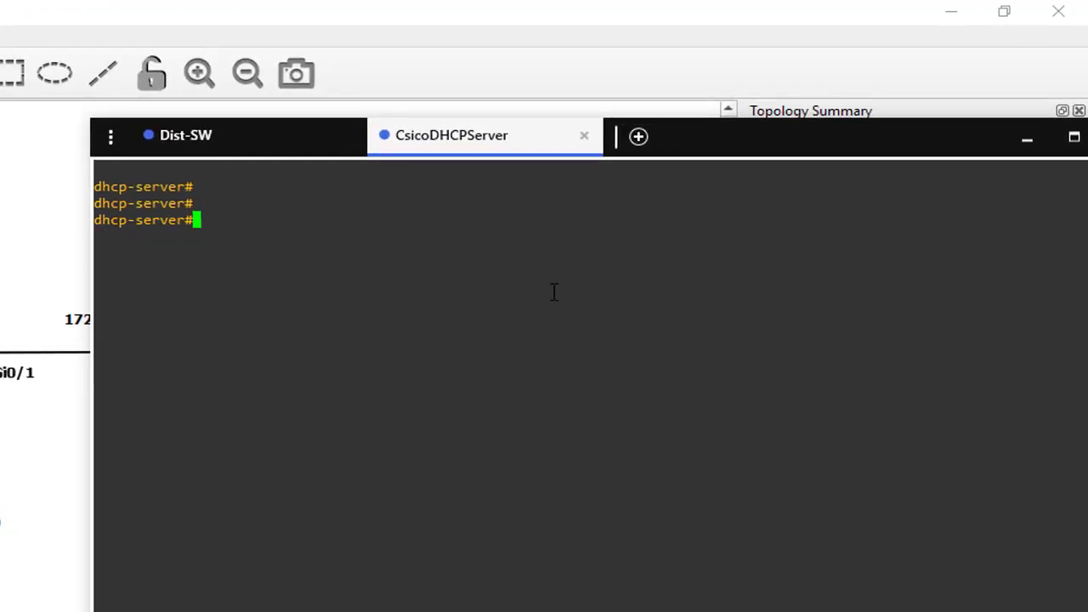
pyautogui.write('deby')
pyautogui.press('Tab')
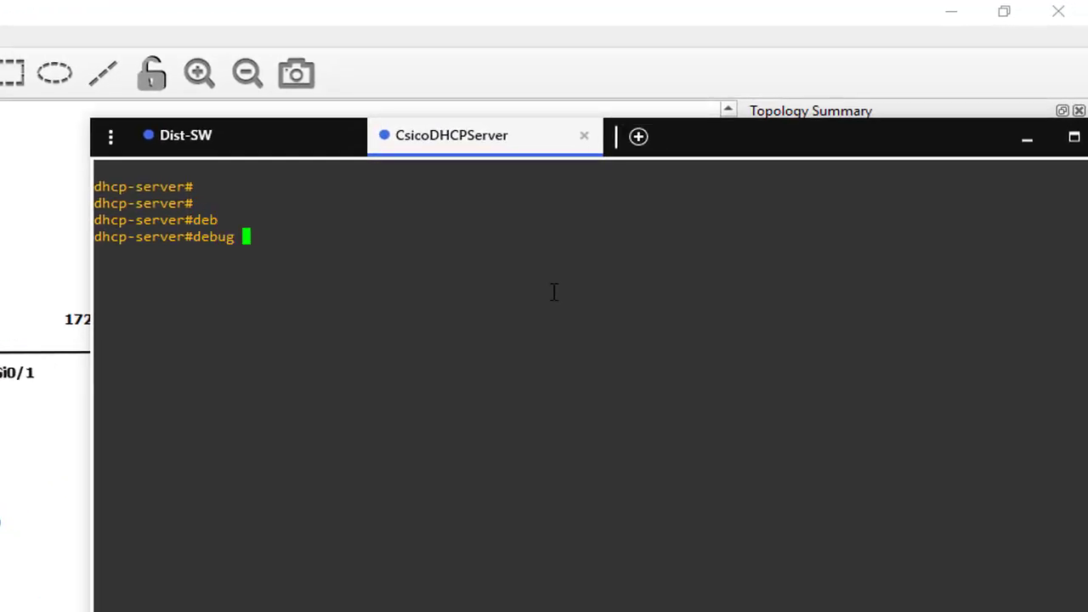
pyautogui.write('ip dh')
pyautogui.press('Tab')
pyautogui.write('ser')
pyautogui.press('Tab')
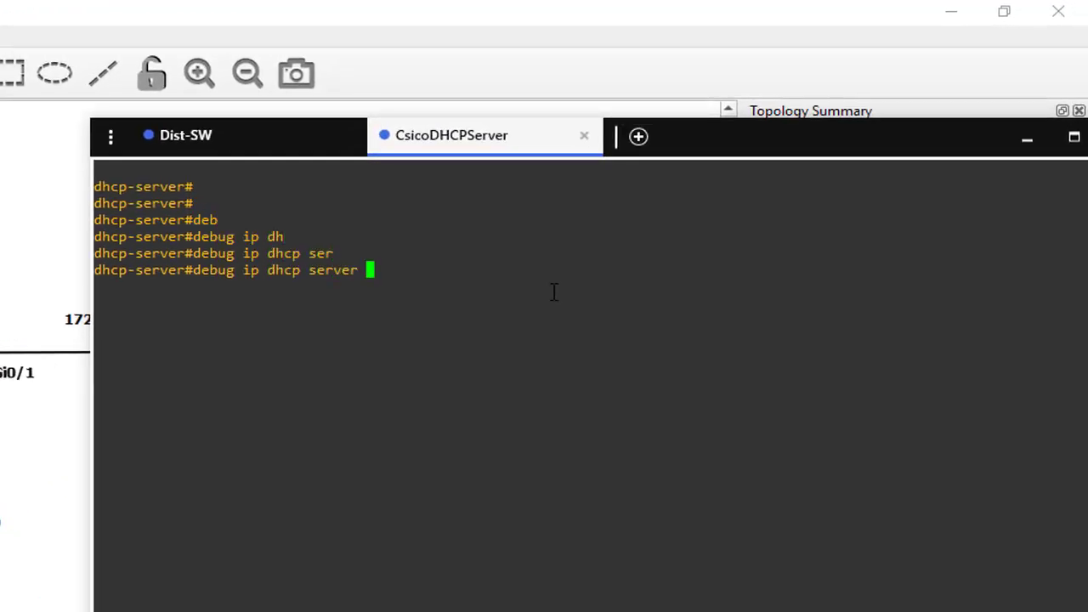
pyautogui.write('pa')
pyautogui.press('Tab')
pyautogui.press('Return')
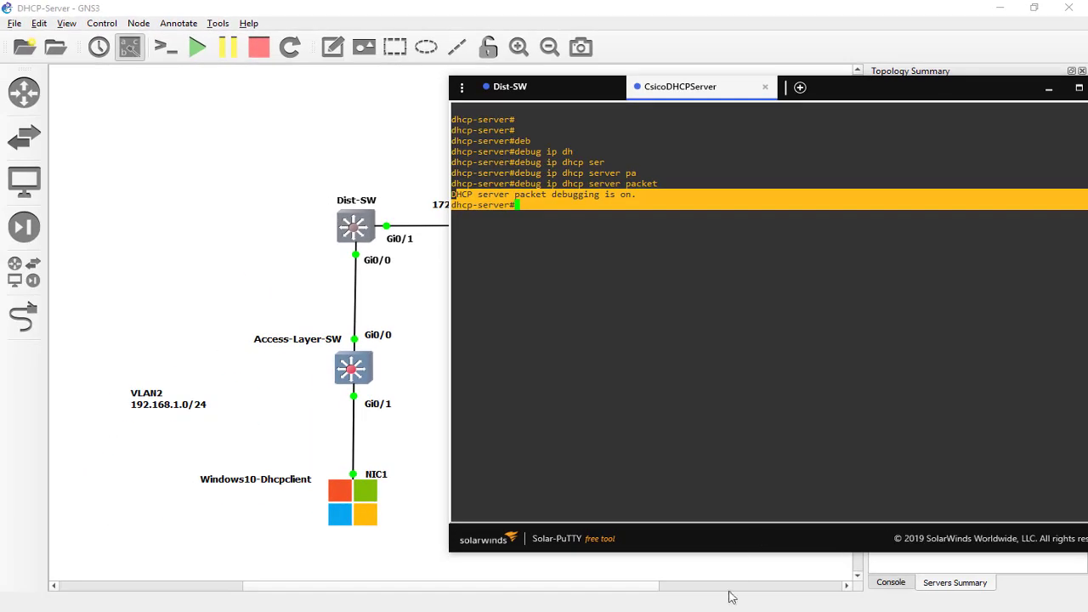
# Step: Rerun ipconfig /release on the Windows client
pyautogui.click(728, 602)
pyautogui.press('Up')
pyautogui.press('Up')
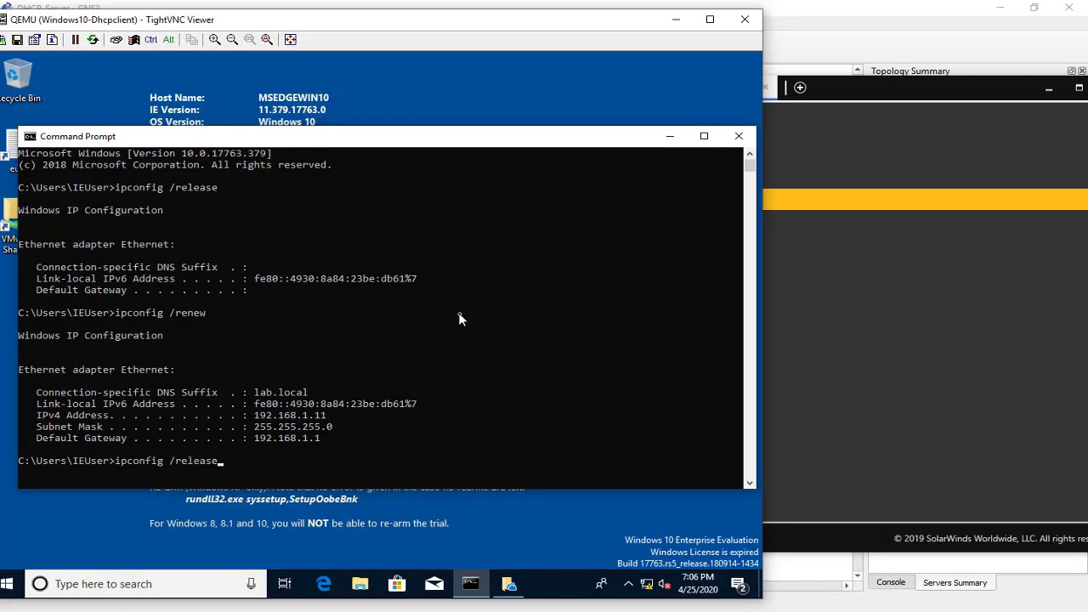
pyautogui.press('Return')
# Step: Snap the server console to the right half and the client viewer to the left
pyautogui.click(903, 94)
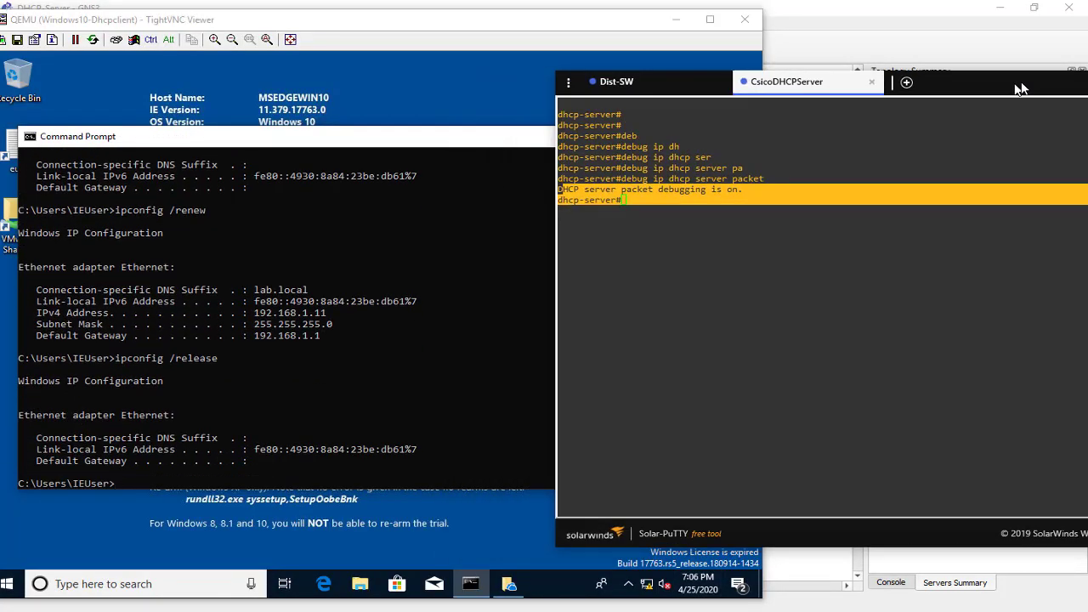
pyautogui.press('super+Right')
pyautogui.click(95, 225)
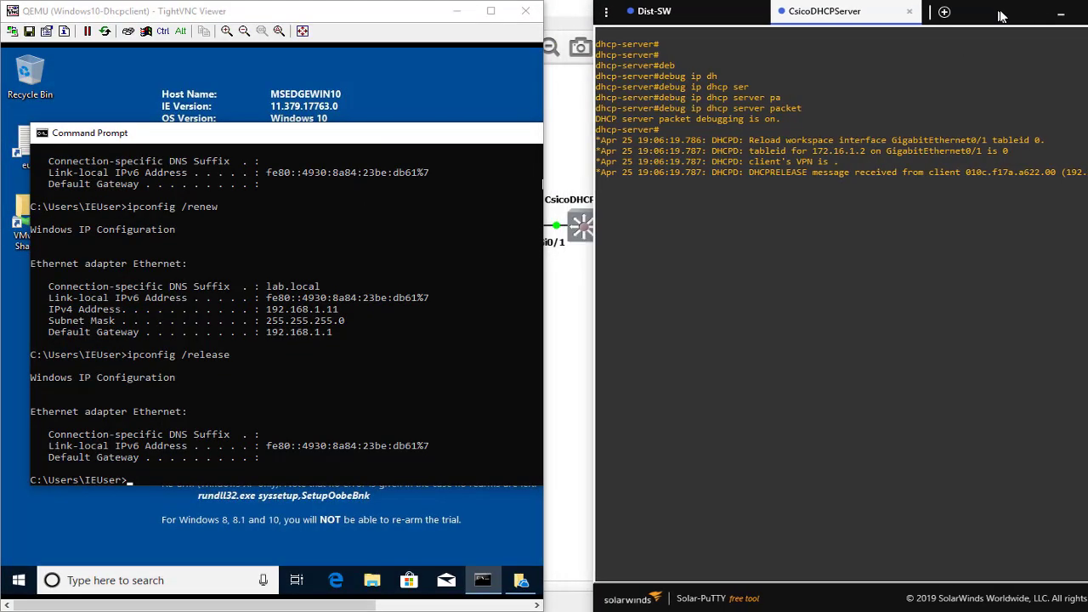
pyautogui.click(360, 298)
# Step: Run ipconfig /renew on the client and maximize the server console
pyautogui.press('Up')
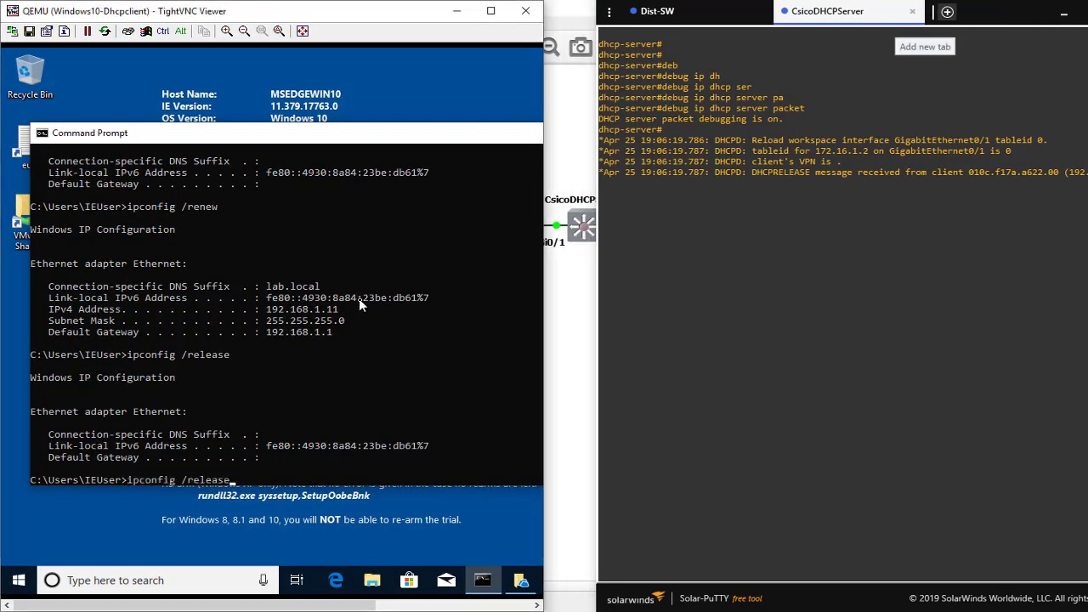
pyautogui.press('Up')
pyautogui.press('Return')
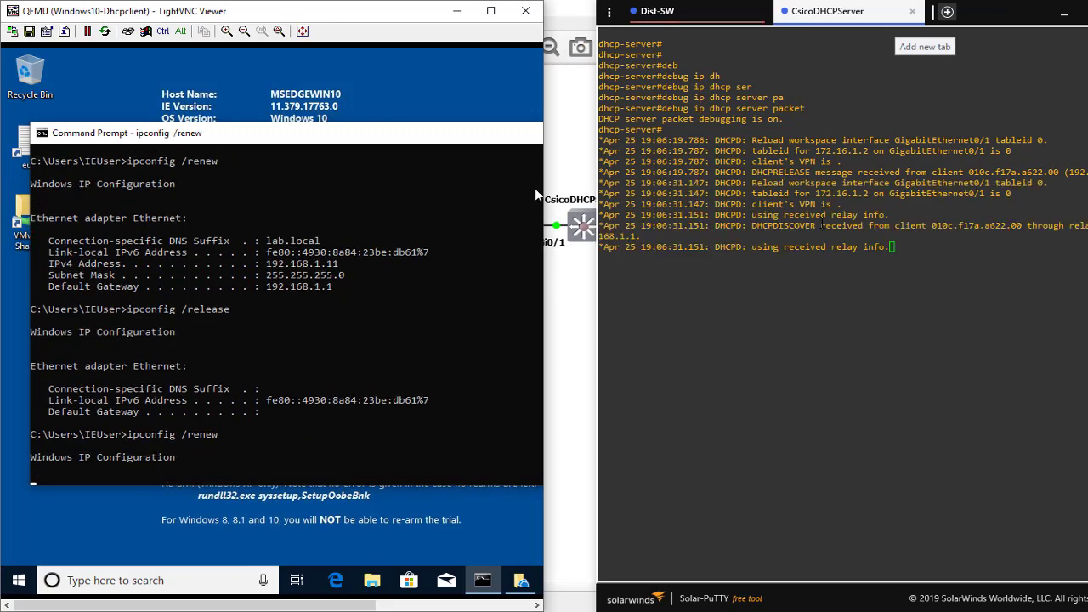
pyautogui.click(976, 23)
pyautogui.moveTo(975, 23); pyautogui.dragTo(881, 23)
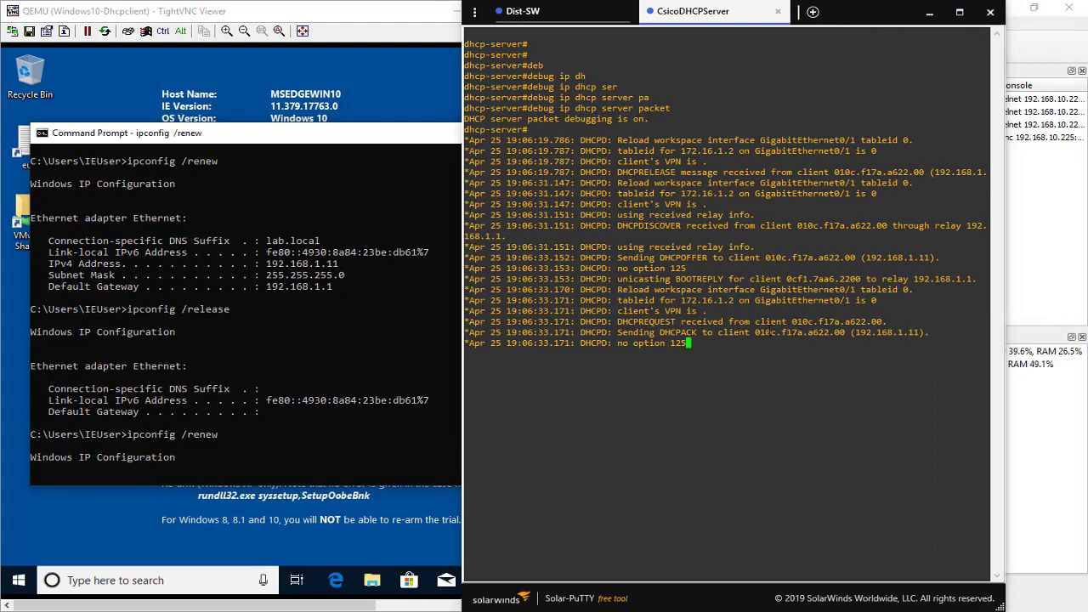
pyautogui.doubleClick(901, 23)
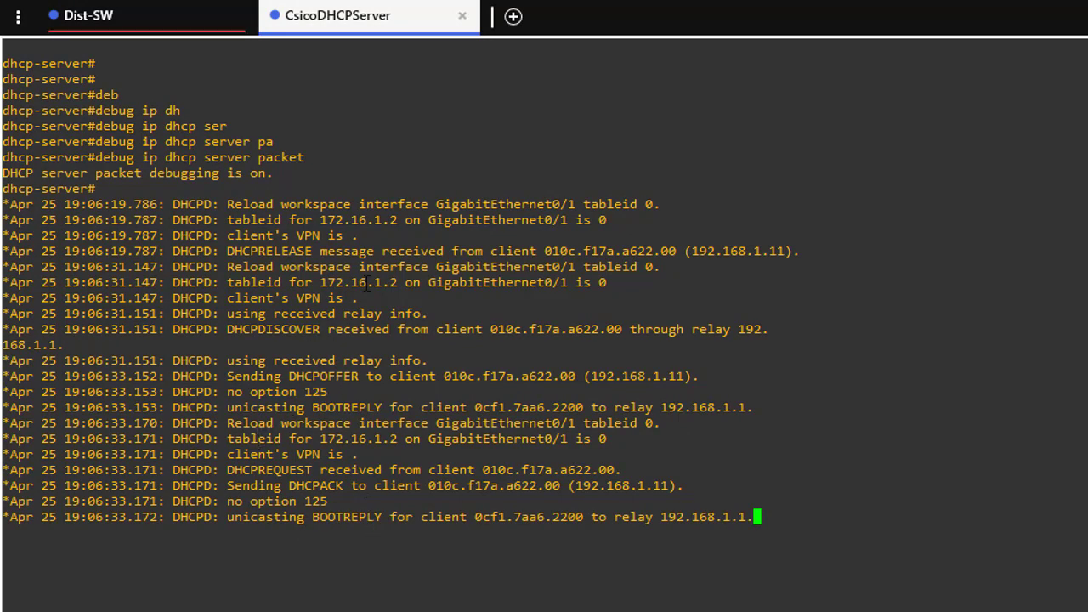
# Step: Highlight the server's DHCPOFFER, BOOTREPLY-to-relay and DHCPREQUEST debug lines
pyautogui.moveTo(227, 379); pyautogui.dragTo(632, 387)
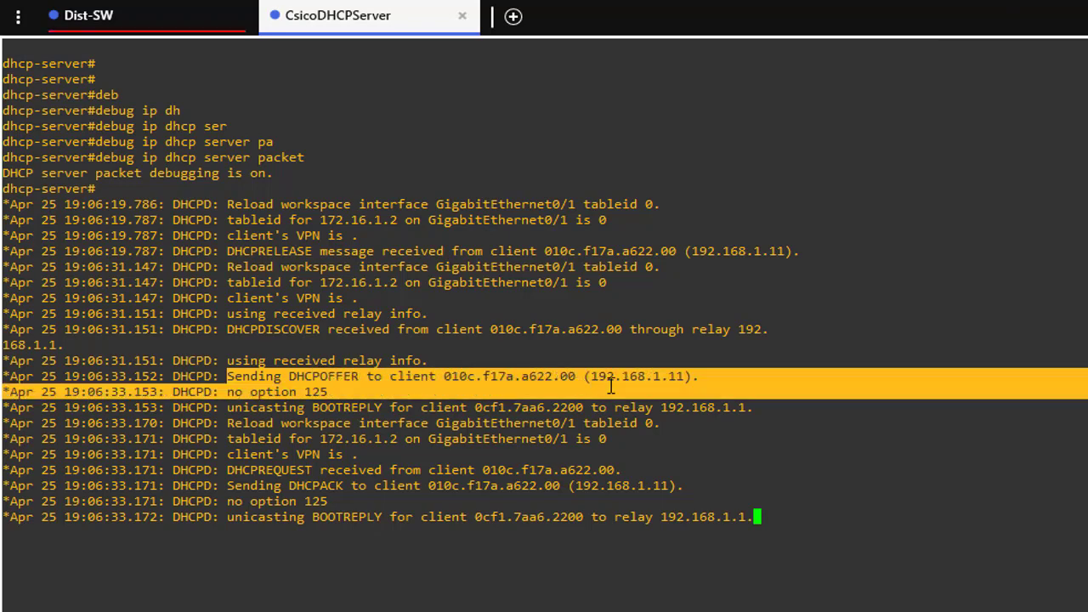
pyautogui.click(294, 410)
pyautogui.moveTo(344, 407); pyautogui.dragTo(696, 420)
pyautogui.moveTo(259, 407); pyautogui.dragTo(528, 407)
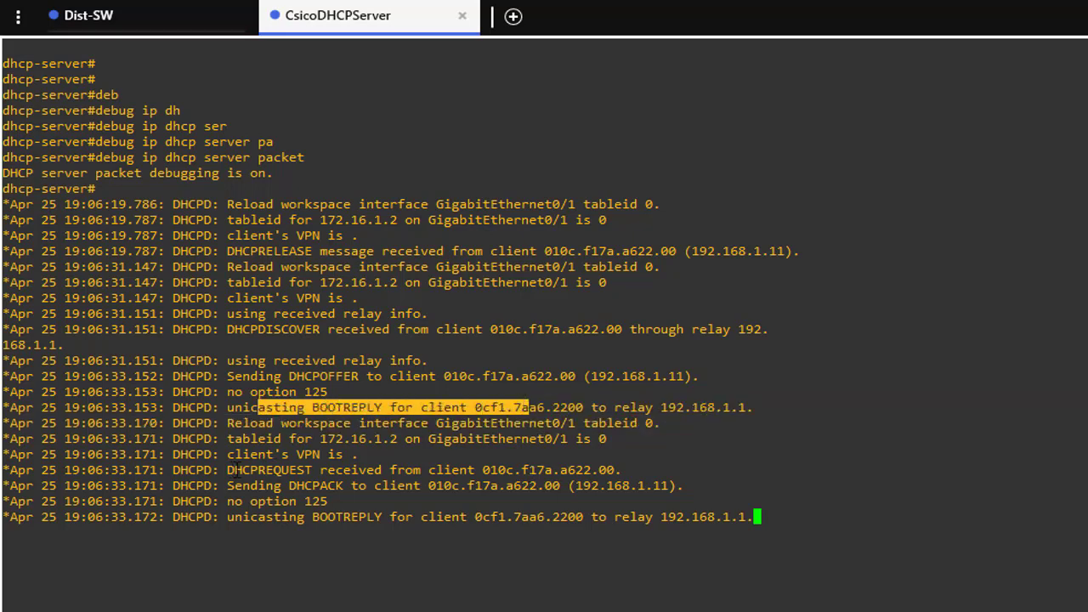
pyautogui.moveTo(227, 470); pyautogui.dragTo(690, 486)
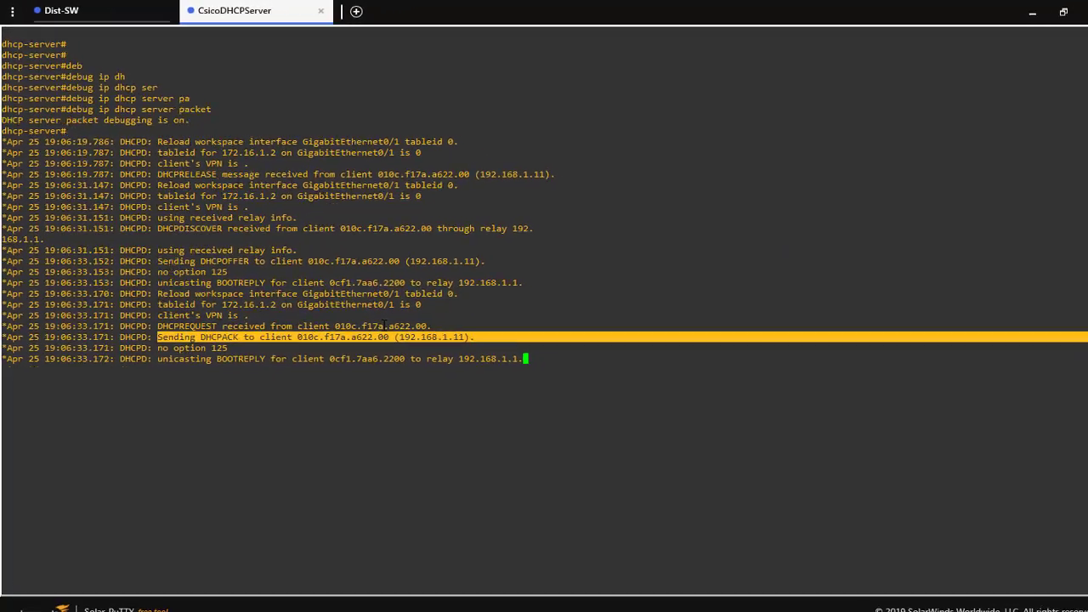
# Step: Reconnect the ended Dist-SW session, then return to the CsicoDHCPServer tab
pyautogui.click(110, 11)
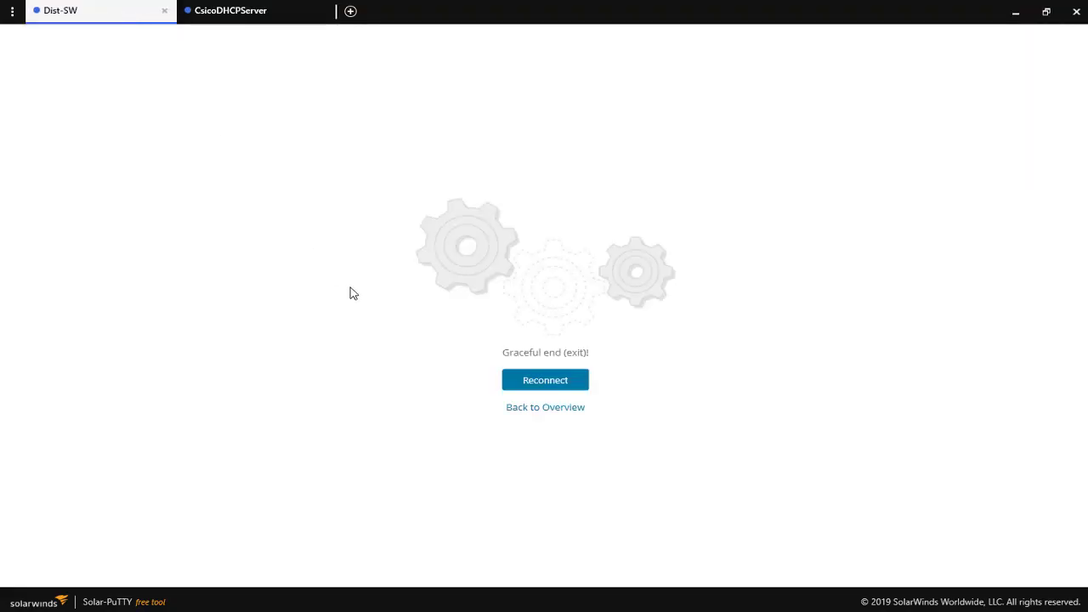
pyautogui.click(565, 383)
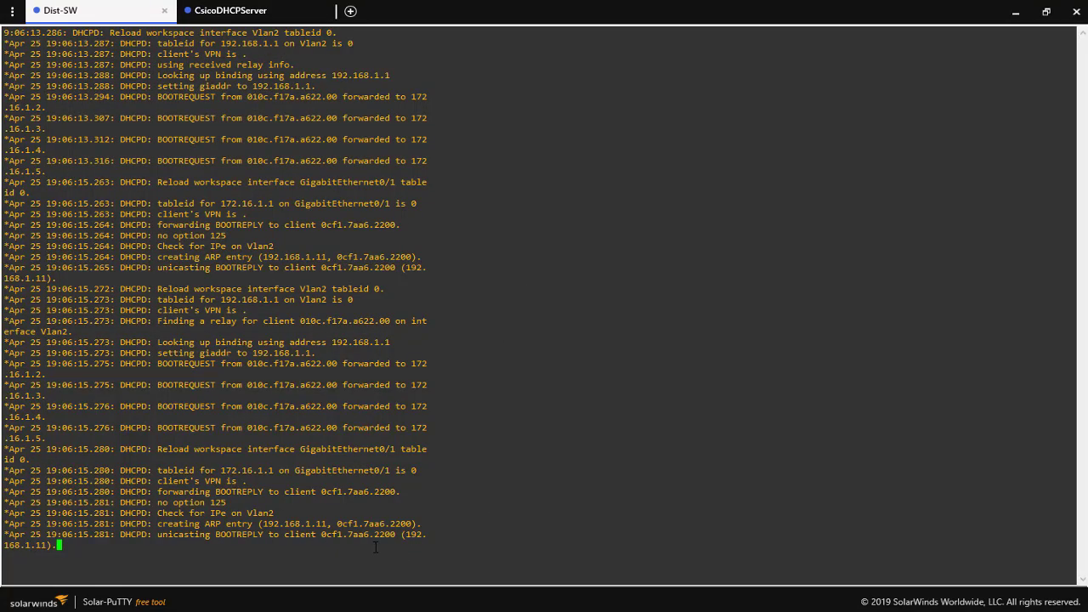
pyautogui.click(274, 13)
pyautogui.click(354, 331)
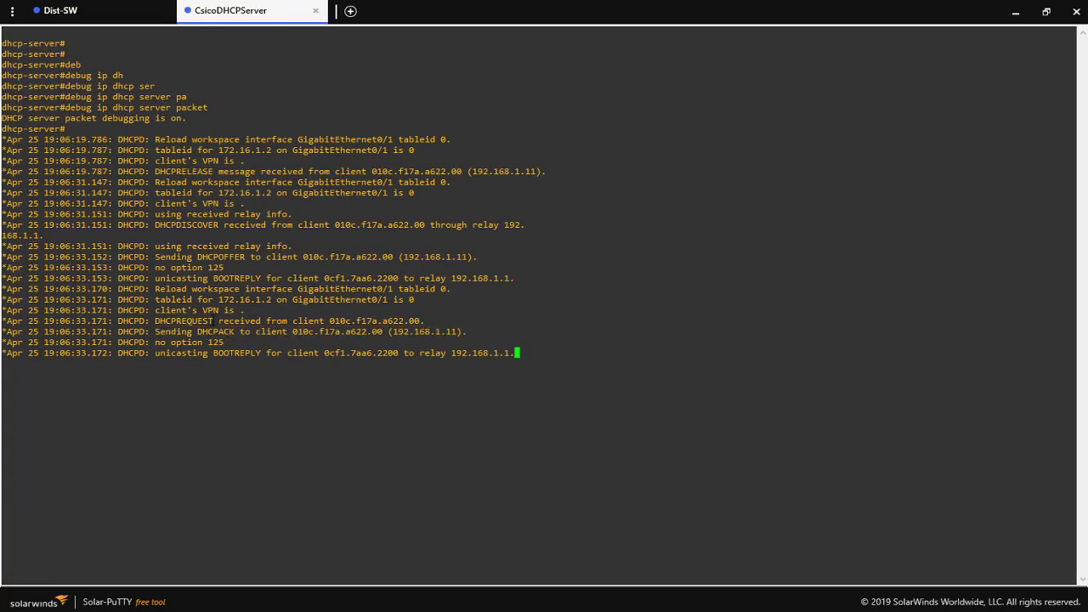
# Step: Restore the server console window and enable 'debug ip dhcp server events'
pyautogui.click(1046, 11)
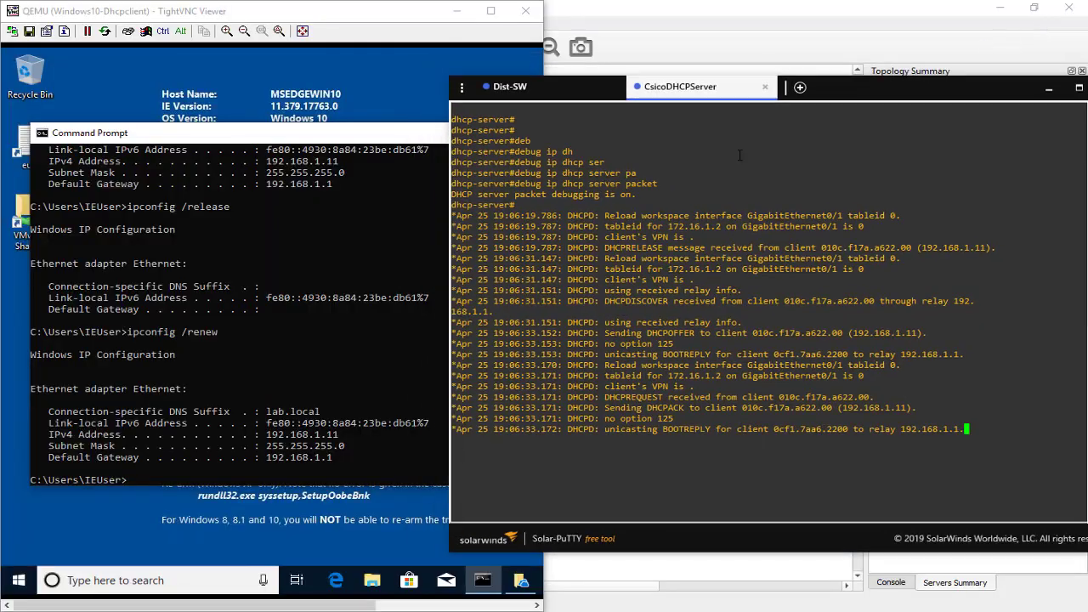
pyautogui.moveTo(855, 96); pyautogui.dragTo(977, 53)
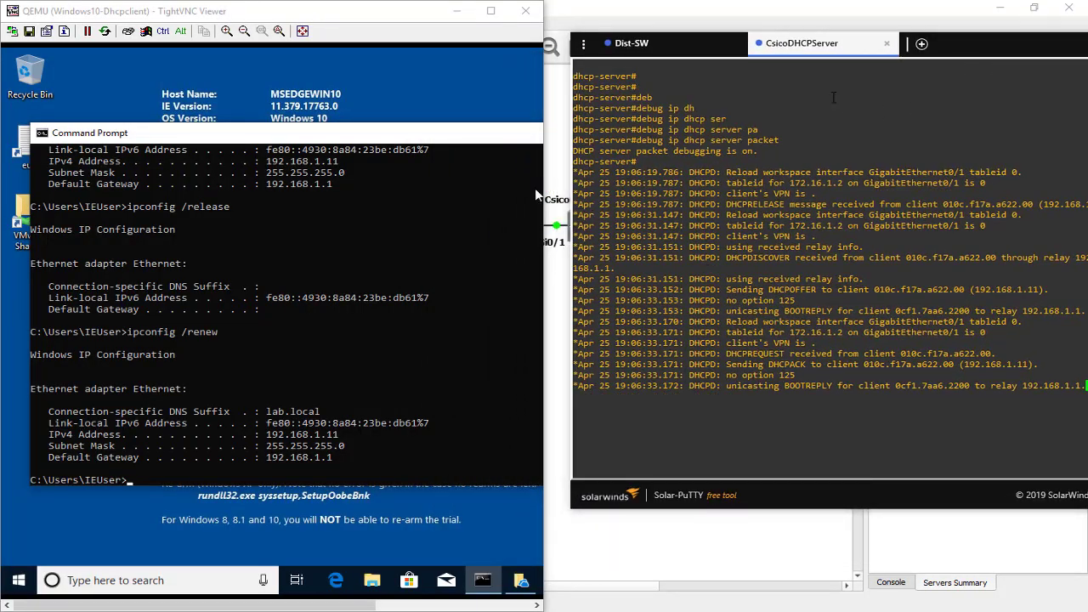
pyautogui.press('Return')
pyautogui.press('Return')
pyautogui.press('Return')
pyautogui.press('Up')
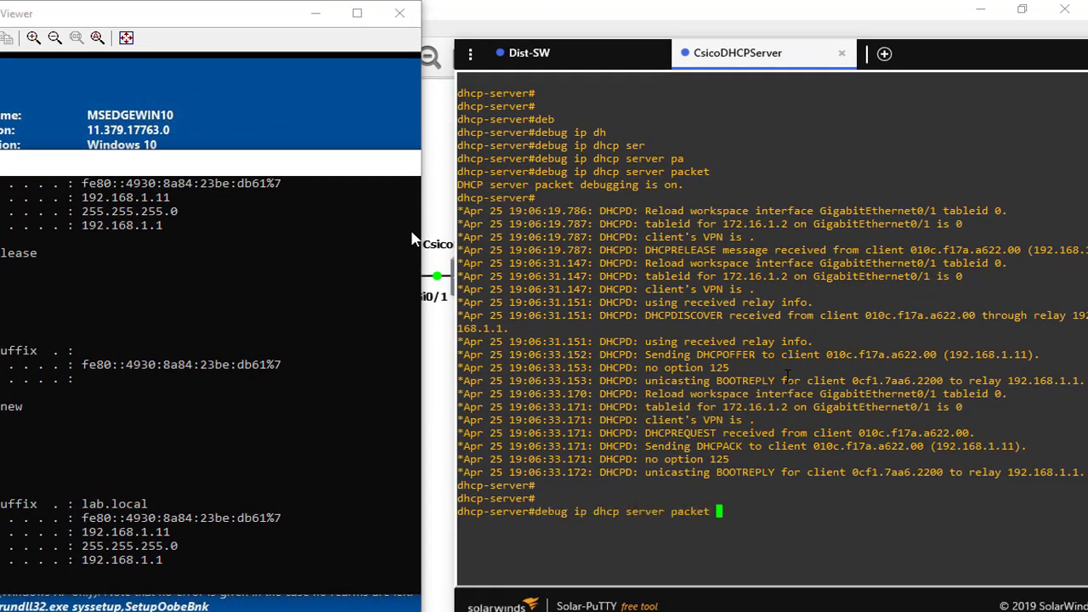
pyautogui.hotkey('ctrl', 'u')
pyautogui.write('undebug all')
pyautogui.press('Up')
pyautogui.press('BackSpace')
pyautogui.press('BackSpace')
pyautogui.press('BackSpace')
pyautogui.press('BackSpace')
pyautogui.press('BackSpace')
pyautogui.press('BackSpace')
pyautogui.write('?')
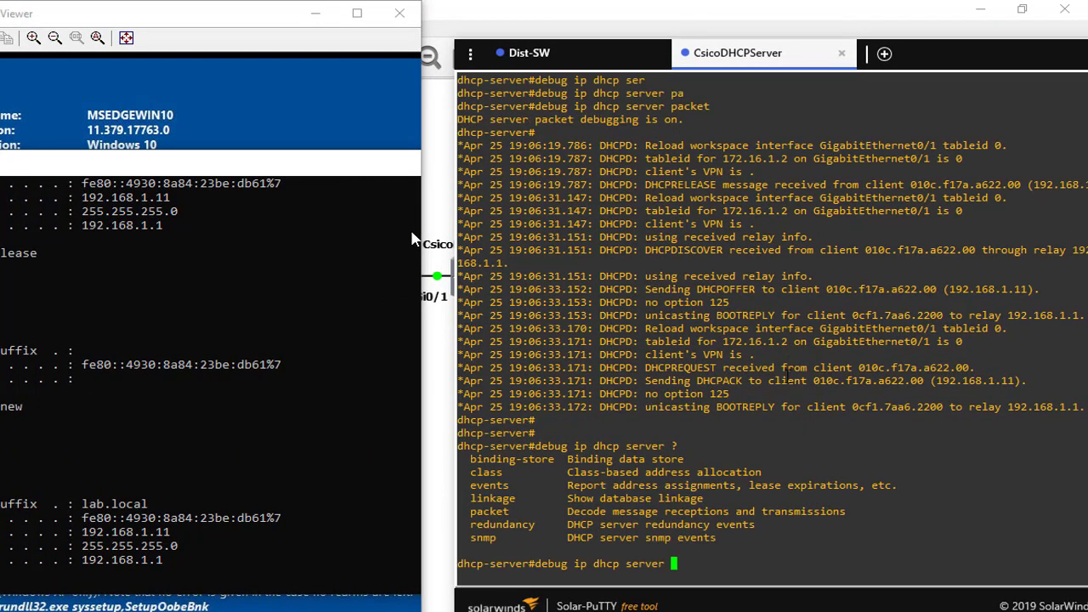
pyautogui.write('eve')
pyautogui.press('Tab')
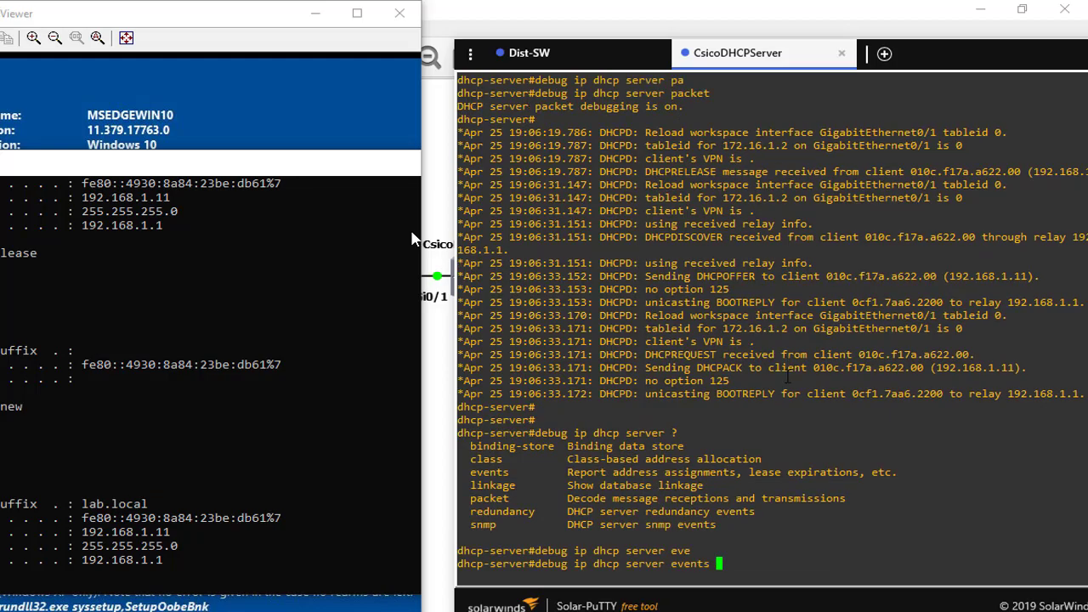
pyautogui.press('Return')
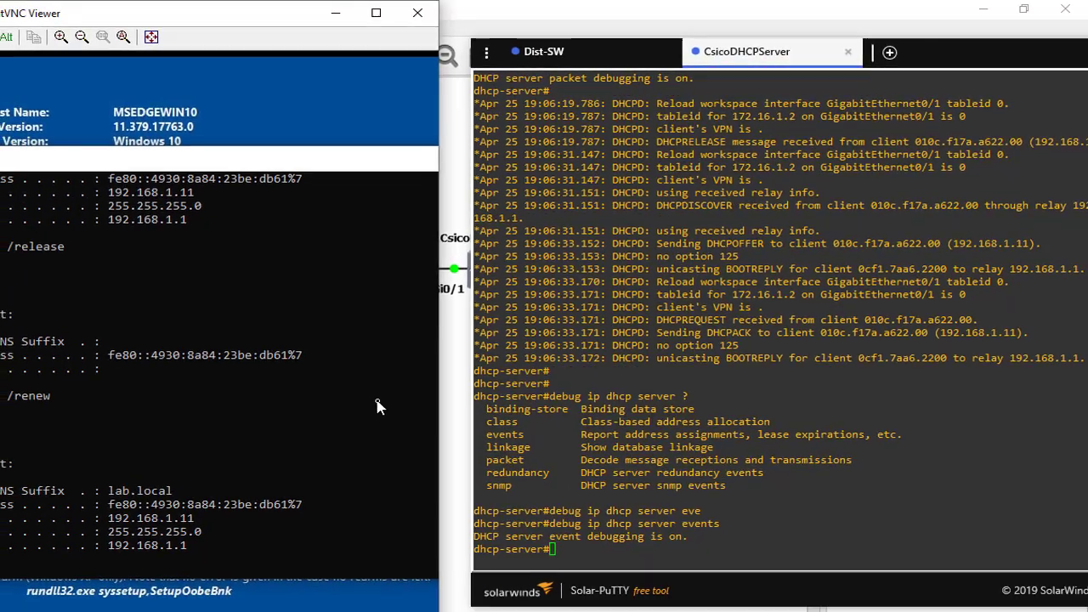
# Step: Rerun ipconfig /release on the client, returning 192.168.1.11 to the pool
pyautogui.click(357, 418)
pyautogui.press('Up')
pyautogui.press('Up')
pyautogui.press('Return')
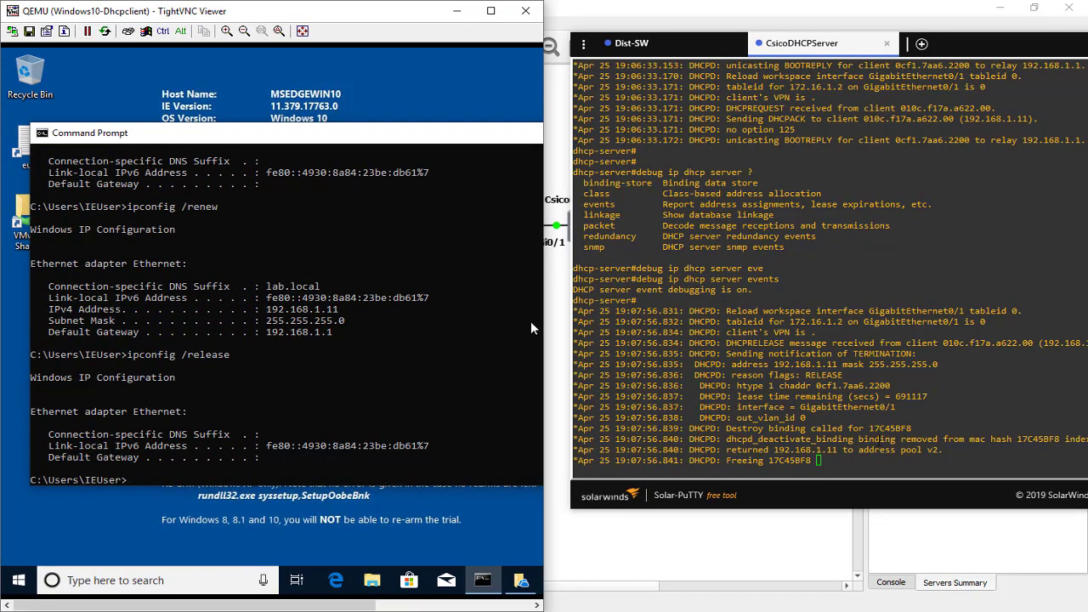
# Step: Run ipconfig /renew on the client and maximise the server console to view the events
pyautogui.click(440, 344)
pyautogui.press('Up')
pyautogui.press('BackSpace')
pyautogui.press('BackSpace')
pyautogui.press('BackSpace')
pyautogui.press('BackSpace')
pyautogui.press('BackSpace')
pyautogui.write('new')
pyautogui.press('Return')
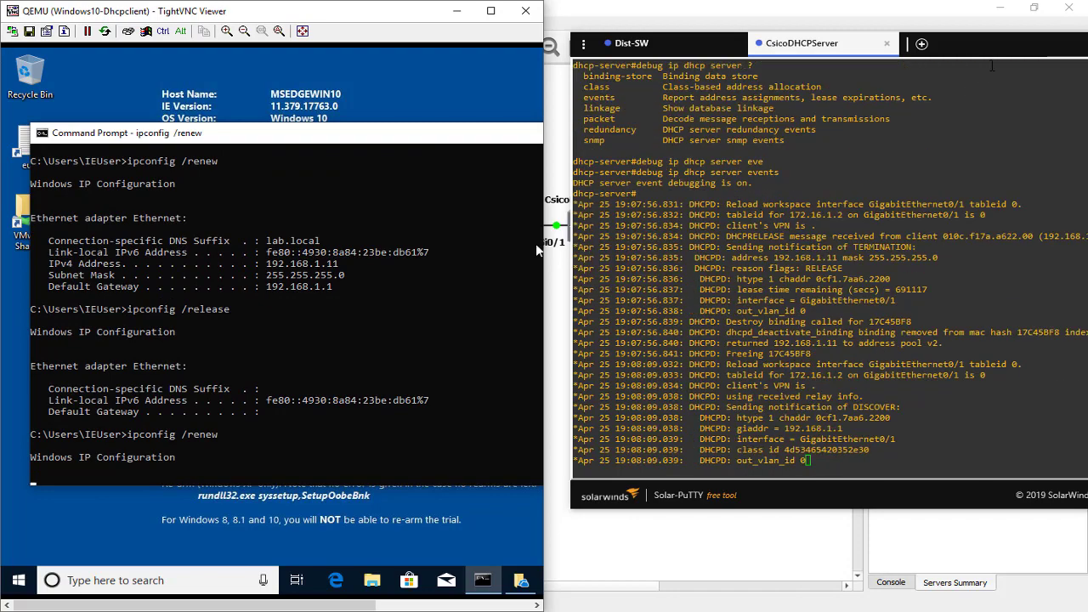
pyautogui.doubleClick(977, 42)
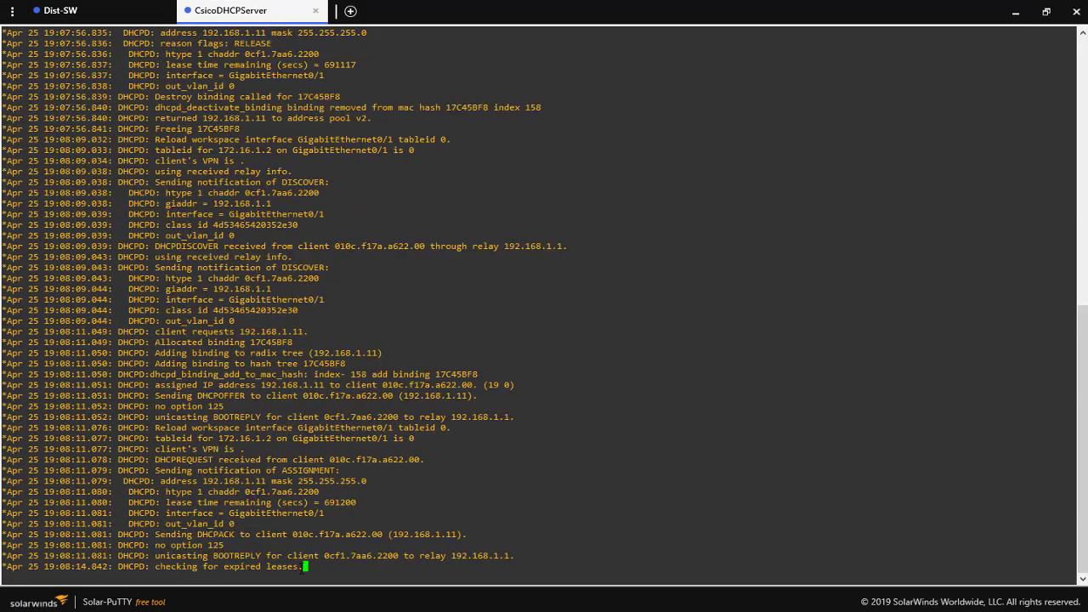
# Step: Examine the DHCPRELEASE line, released address, RELEASE reason flag and interface lines
pyautogui.moveTo(527, 555); pyautogui.dragTo(255, 34)
pyautogui.click(286, 174)
pyautogui.scroll(15, 320, 344)
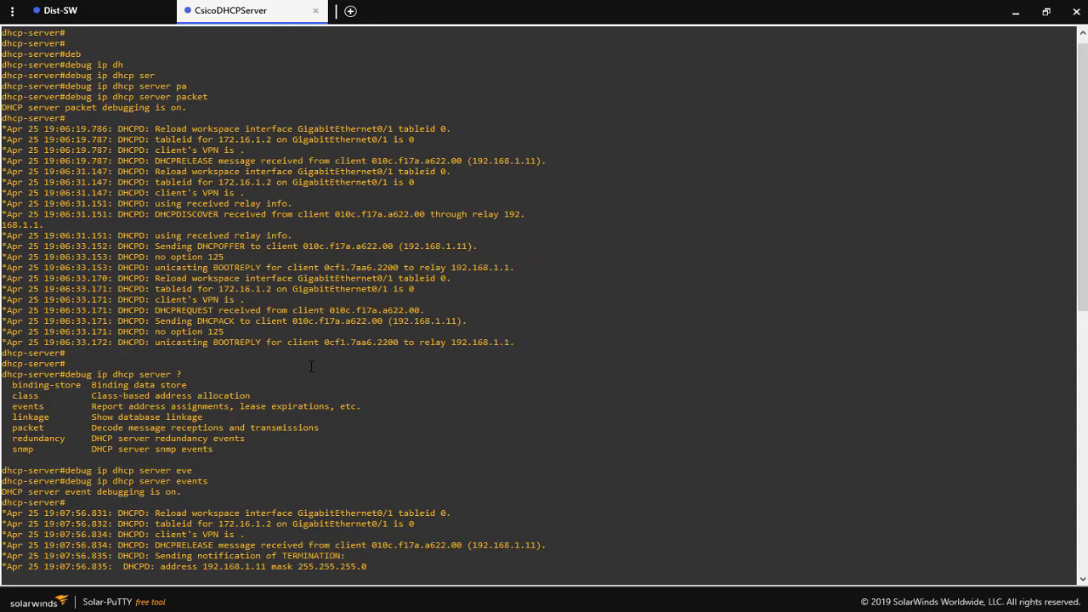
pyautogui.scroll(-7, 321, 344)
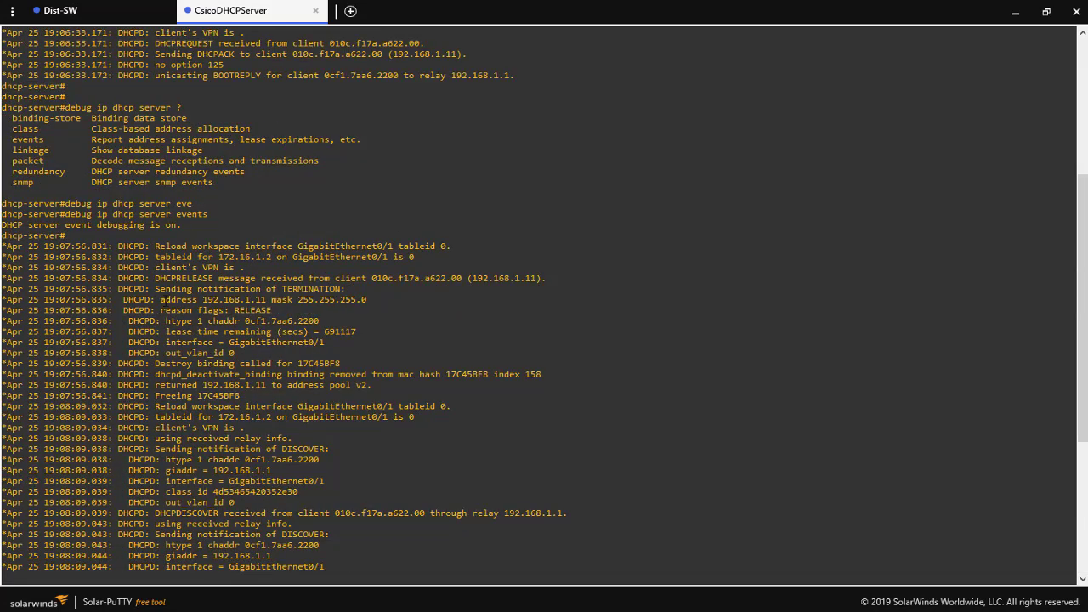
pyautogui.moveTo(413, 283); pyautogui.dragTo(549, 278)
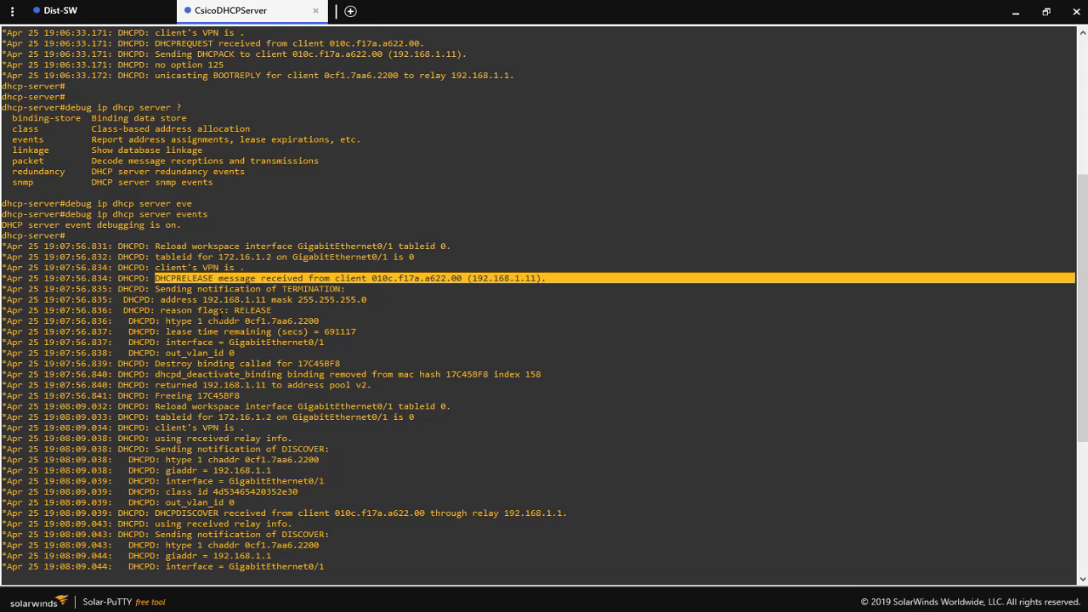
pyautogui.moveTo(302, 299); pyautogui.dragTo(374, 299)
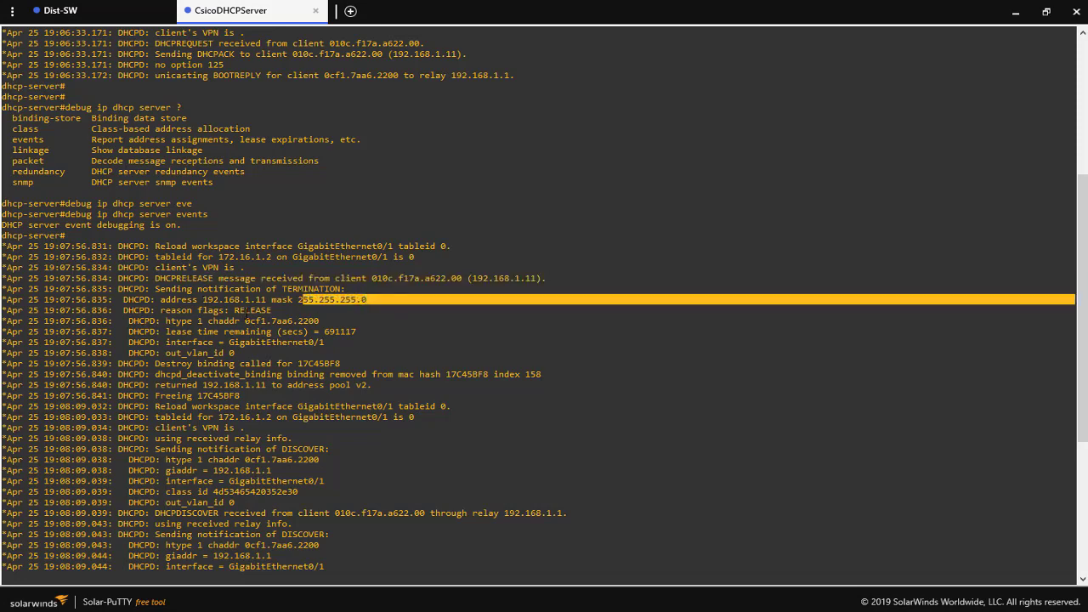
pyautogui.moveTo(229, 310); pyautogui.dragTo(272, 310)
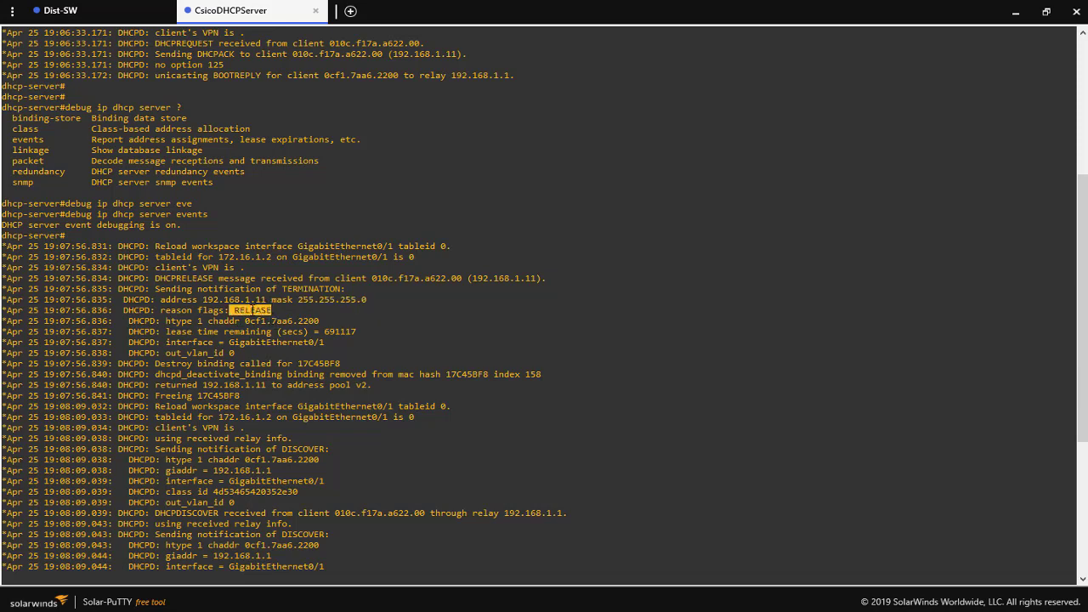
pyautogui.click(261, 314)
pyautogui.moveTo(340, 343); pyautogui.dragTo(307, 352)
pyautogui.click(239, 356)
# Step: Highlight the DISCOVER from 0cf1.7aa6.2200 via relay 192.168.1.1 on GigabitEthernet0/1
pyautogui.moveTo(154, 448); pyautogui.dragTo(327, 449)
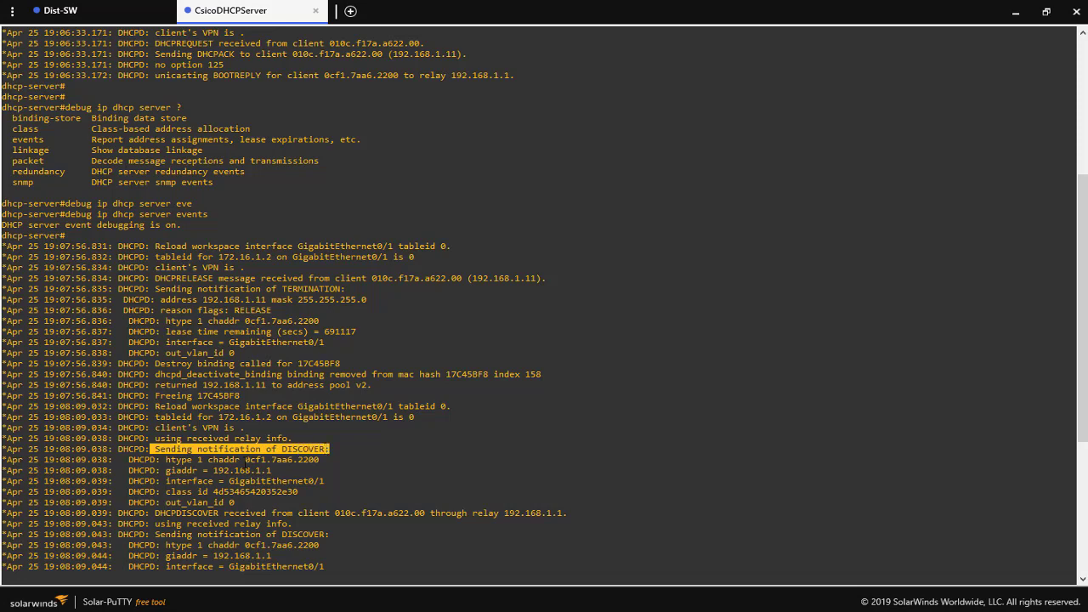
pyautogui.moveTo(244, 459); pyautogui.dragTo(337, 461)
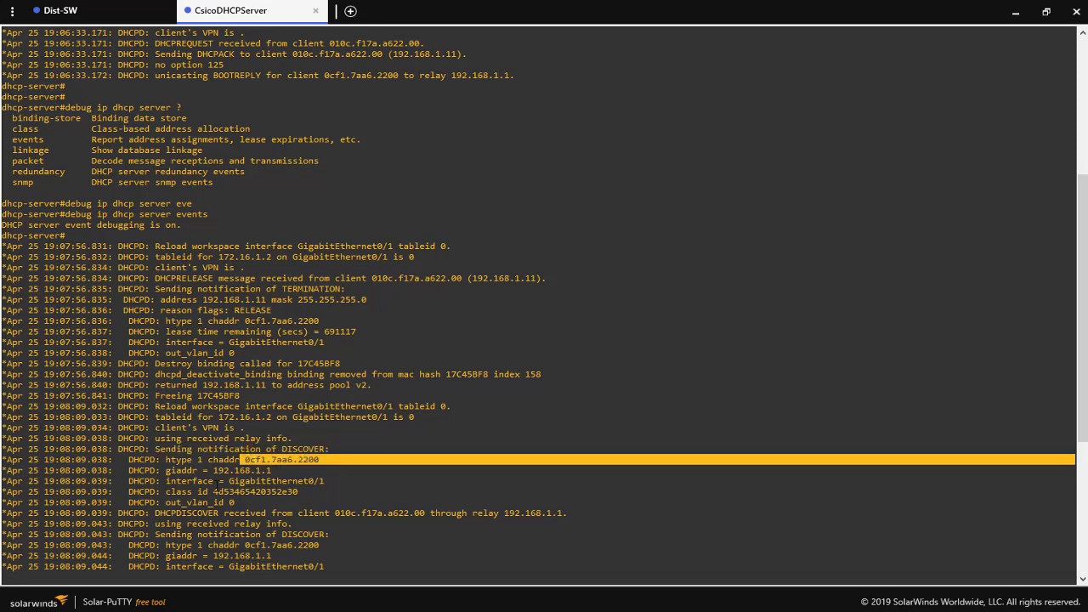
pyautogui.moveTo(212, 470)
pyautogui.mouseDown()
pyautogui.moveTo(278, 470)
pyautogui.moveTo(230, 460)
pyautogui.moveTo(216, 470)
pyautogui.mouseUp()
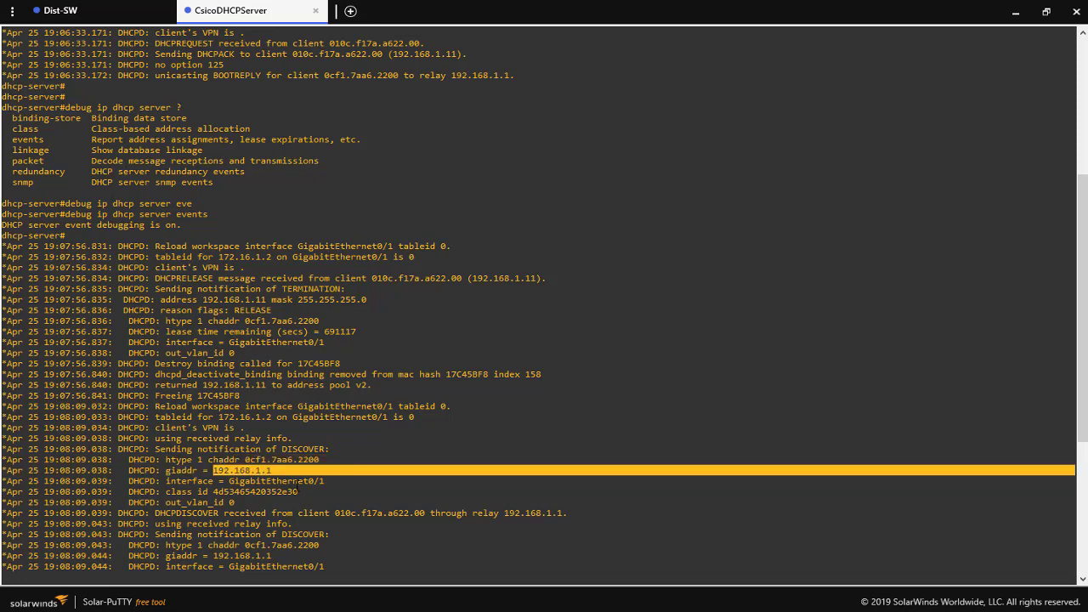
pyautogui.moveTo(228, 481); pyautogui.dragTo(340, 481)
pyautogui.hotkey('alt', 'Tab')
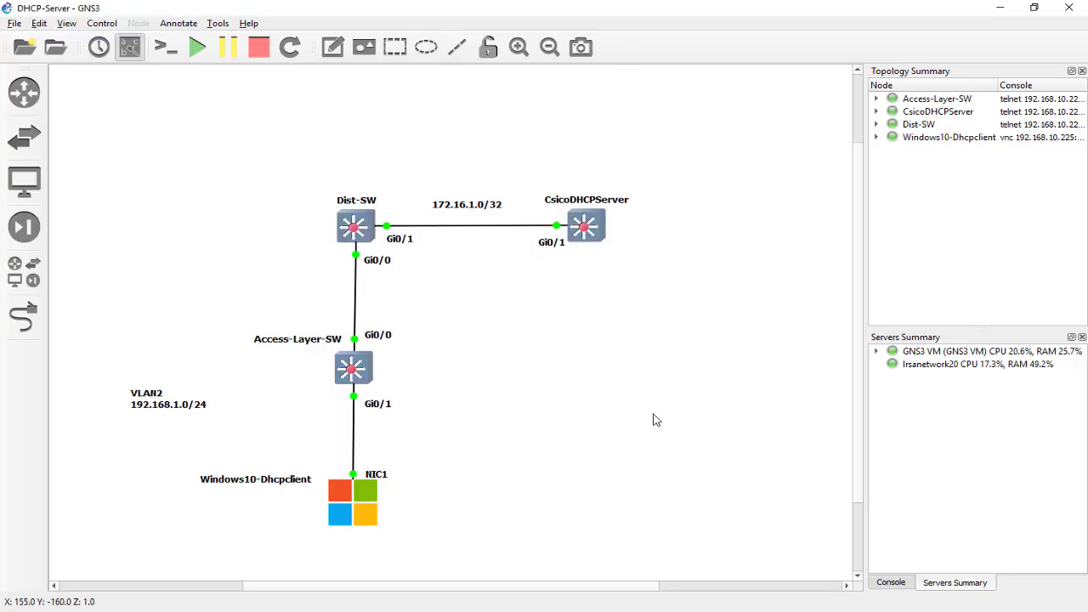
# Step: Return to the server console and highlight the class id, out_vlan_id and relay address 192.168.1.1
pyautogui.hotkey('alt', 'Tab')
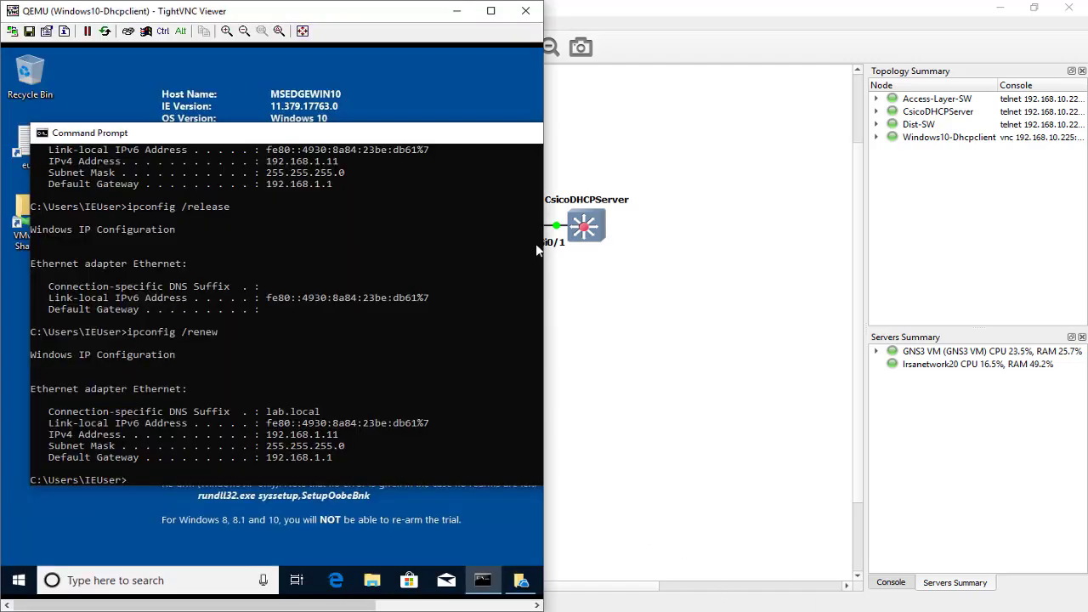
pyautogui.hotkey('alt', 'Tab')
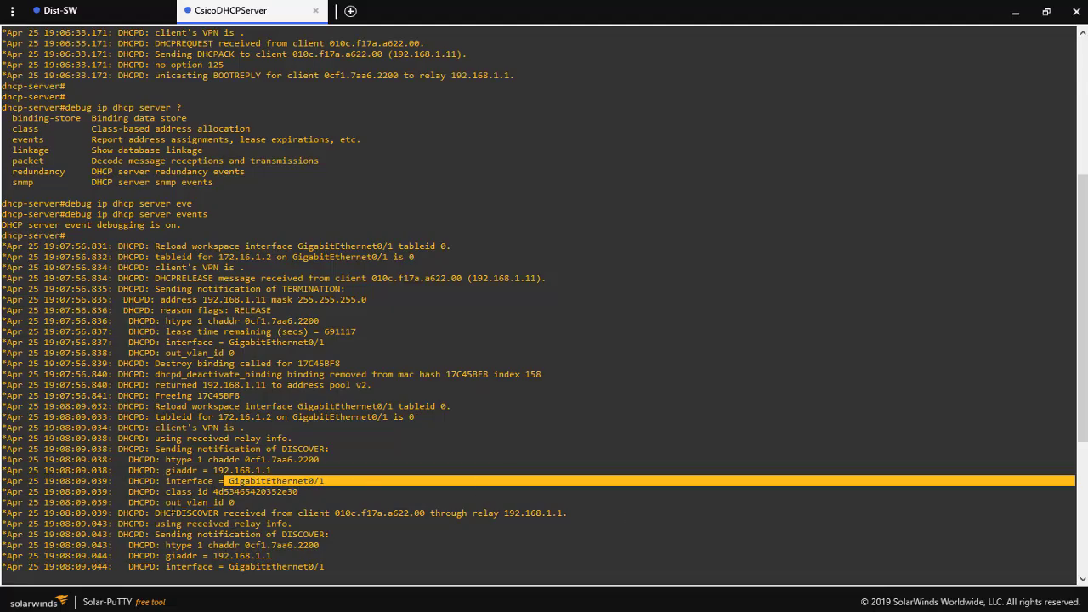
pyautogui.moveTo(212, 491); pyautogui.dragTo(293, 492)
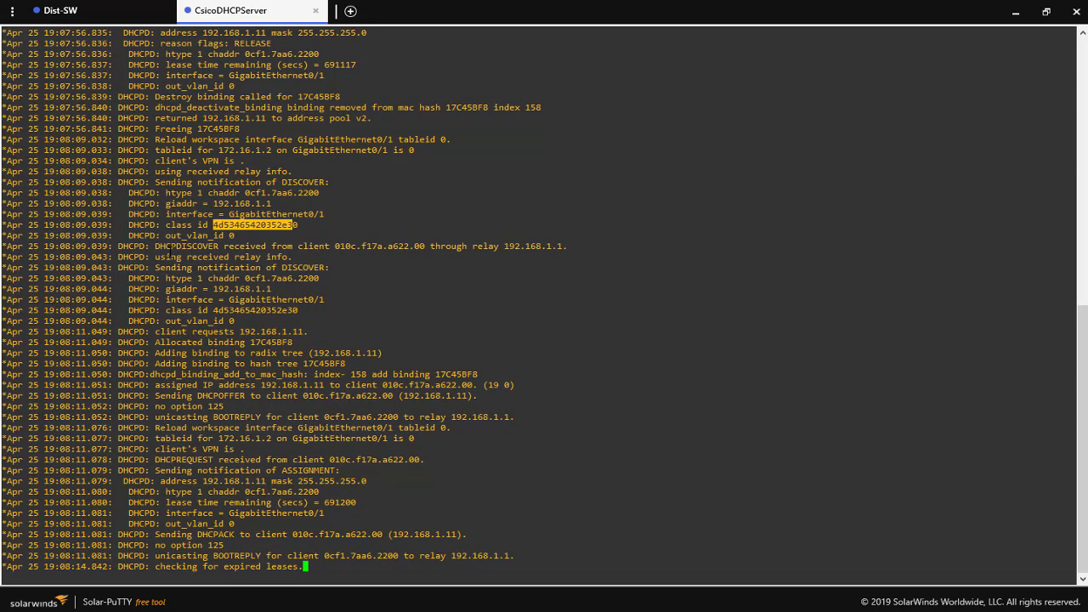
pyautogui.moveTo(227, 242); pyautogui.dragTo(570, 252)
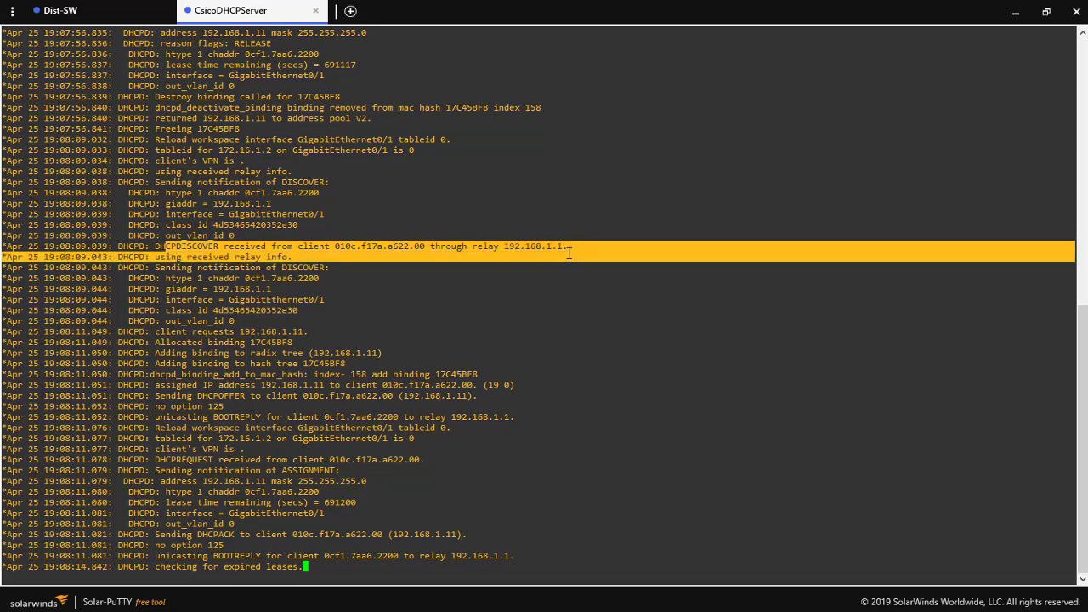
pyautogui.click(362, 263)
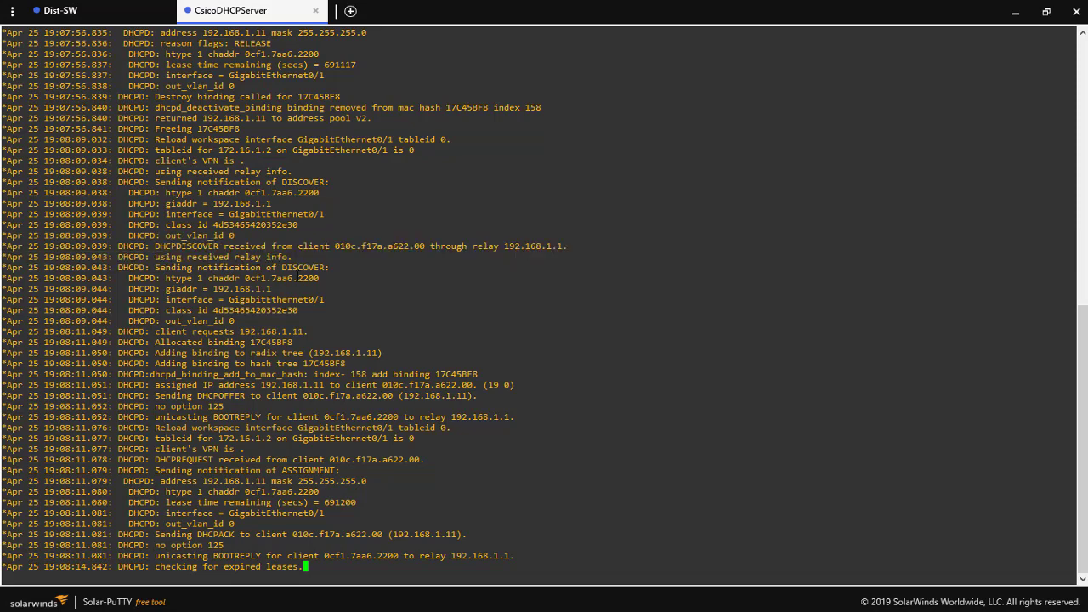
pyautogui.moveTo(241, 278); pyautogui.dragTo(313, 298)
pyautogui.doubleClick(244, 289)
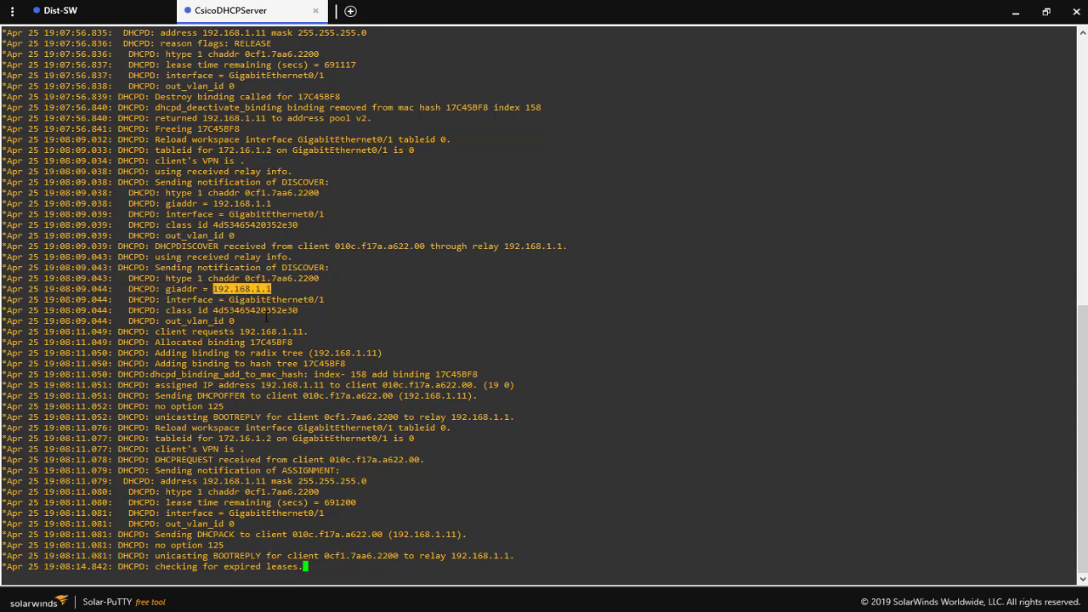
# Step: Highlight the class id, assigned address and DHCPACK lines, then bring up a fresh dhcp-server prompt
pyautogui.moveTo(219, 310); pyautogui.dragTo(293, 310)
pyautogui.moveTo(159, 470); pyautogui.dragTo(1076, 470)
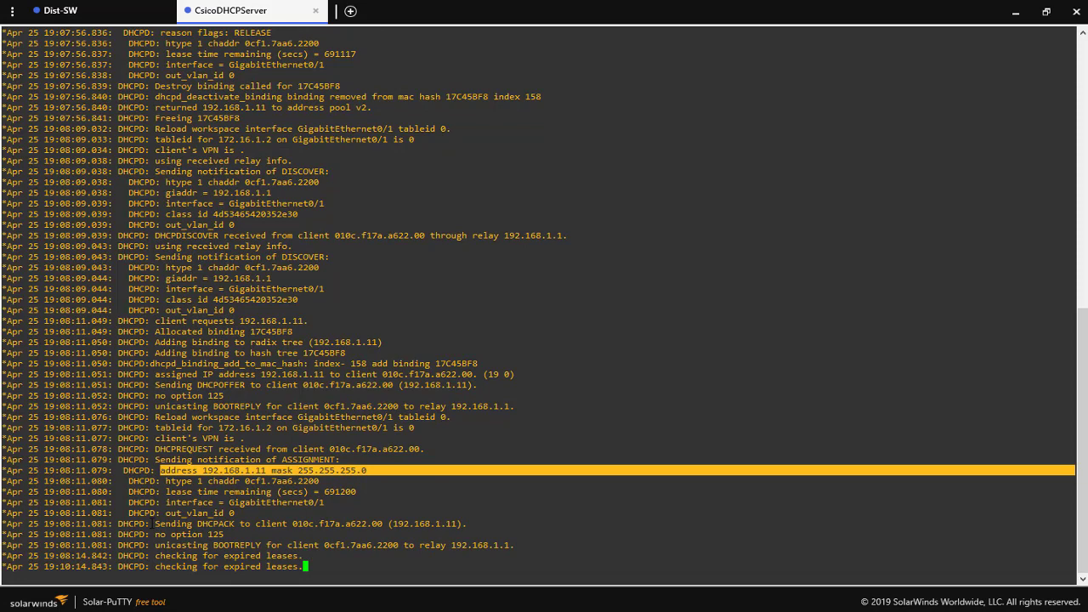
pyautogui.moveTo(150, 523); pyautogui.dragTo(272, 524)
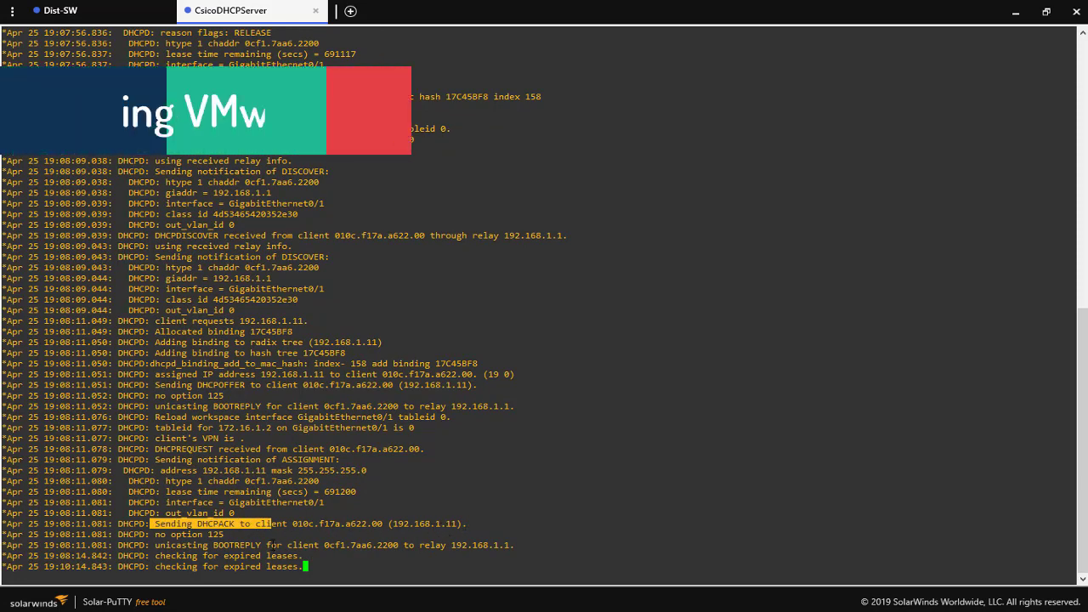
pyautogui.moveTo(272, 523); pyautogui.dragTo(221, 536)
pyautogui.click(221, 536)
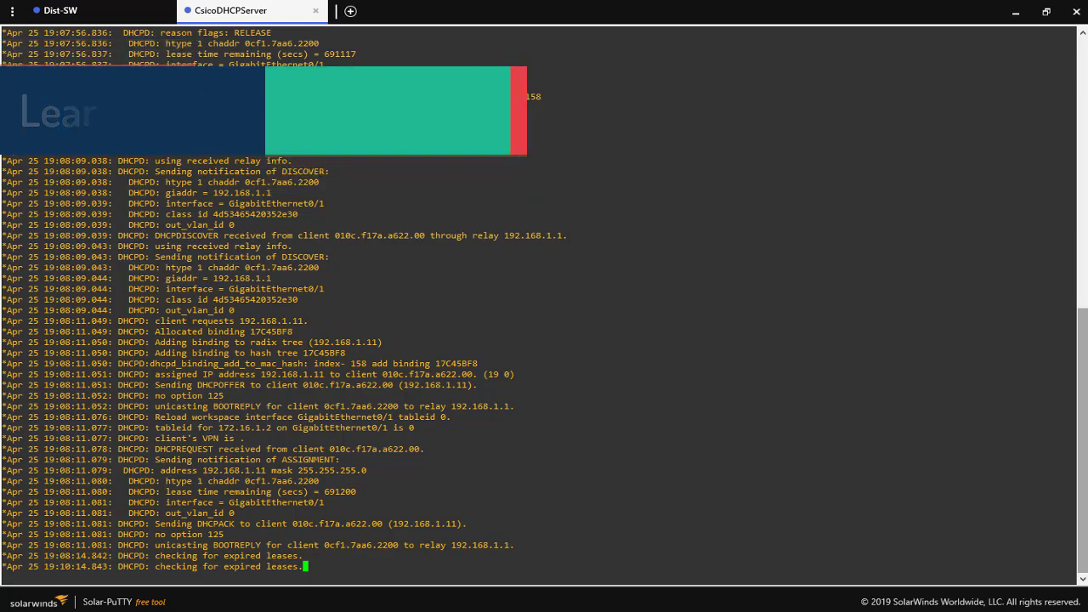
pyautogui.press('Return')
pyautogui.press('Return')
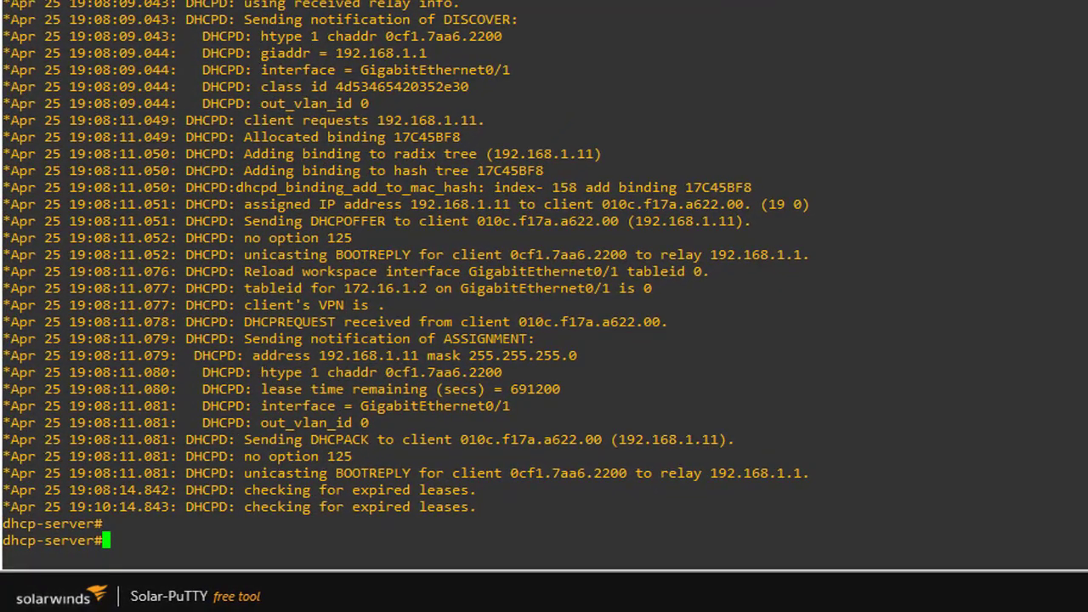
# Step: After trying undebug dhcp options, run undebug all to switch off all server debugging
pyautogui.write('unde')
pyautogui.press('Tab')
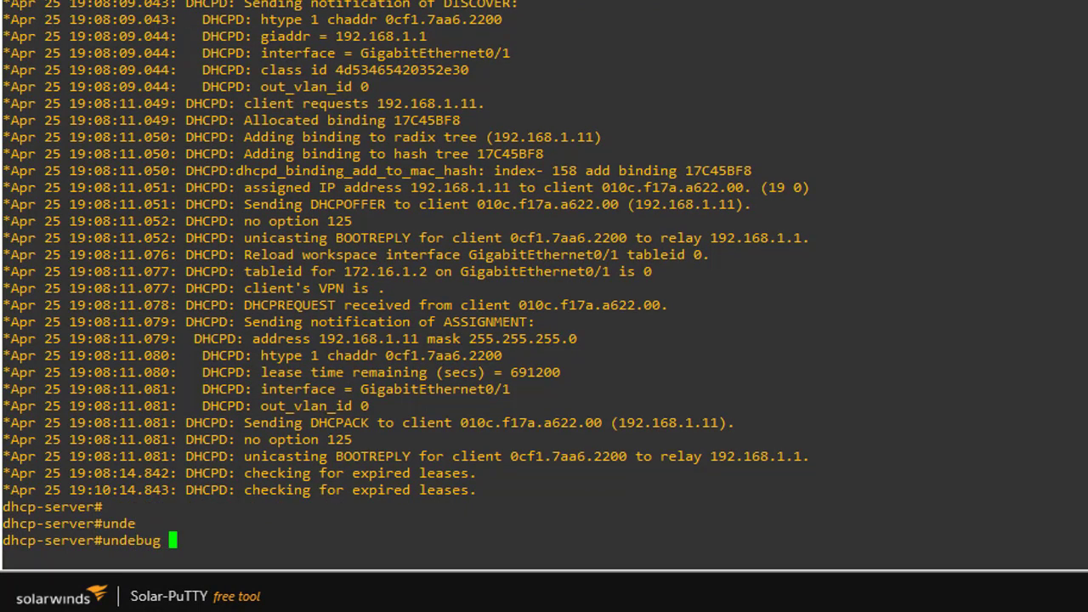
pyautogui.write('dh')
pyautogui.press('Tab')
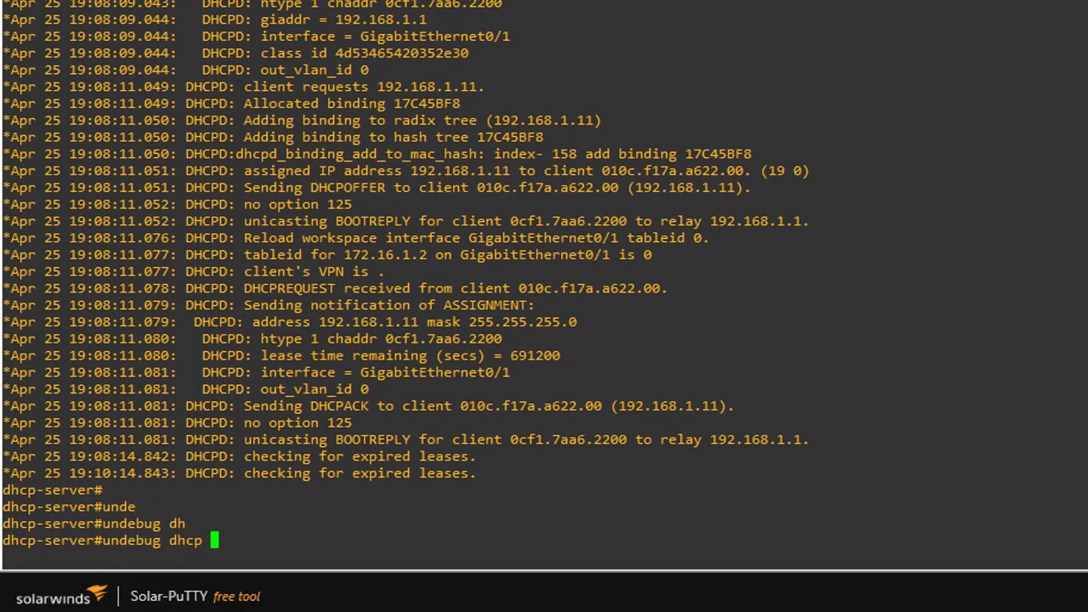
pyautogui.write('?')
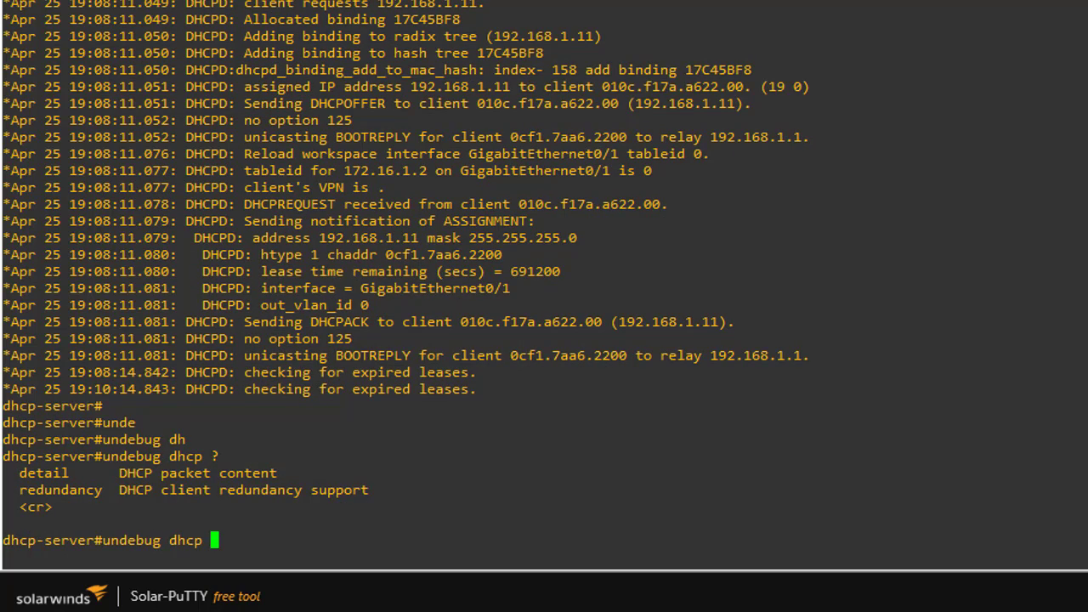
pyautogui.write('dea')
pyautogui.press('Tab')
pyautogui.press('BackSpace')
pyautogui.press('Tab')
pyautogui.press('BackSpace')
pyautogui.press('BackSpace')
pyautogui.press('BackSpace')
pyautogui.press('BackSpace')
pyautogui.press('BackSpace')
pyautogui.press('BackSpace')
pyautogui.press('BackSpace')
pyautogui.press('BackSpace')
pyautogui.press('BackSpace')
pyautogui.press('BackSpace')
pyautogui.press('BackSpace')
pyautogui.press('BackSpace')
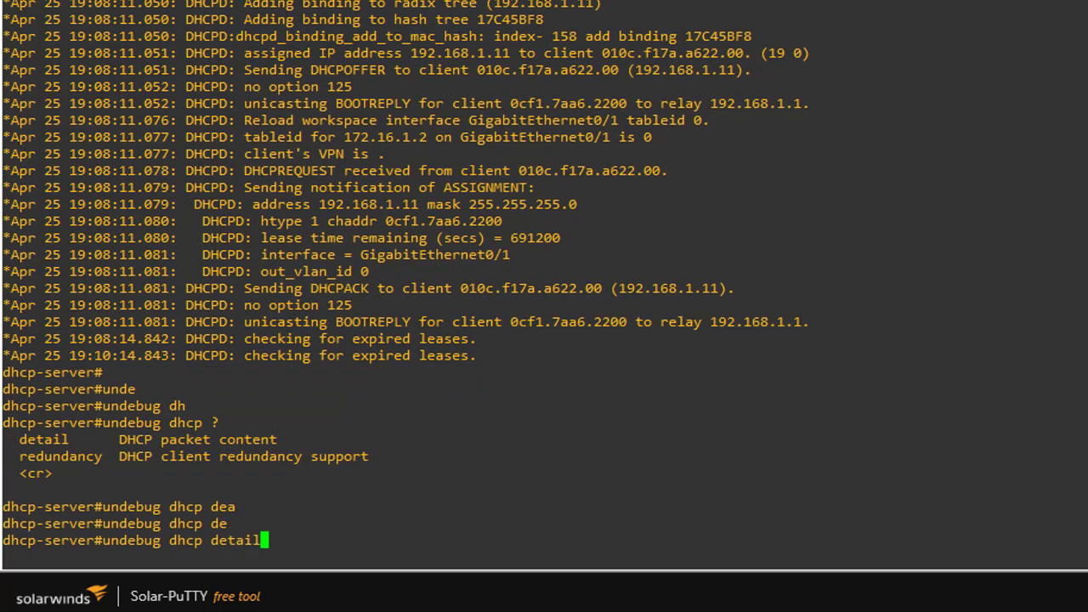
pyautogui.write('all')
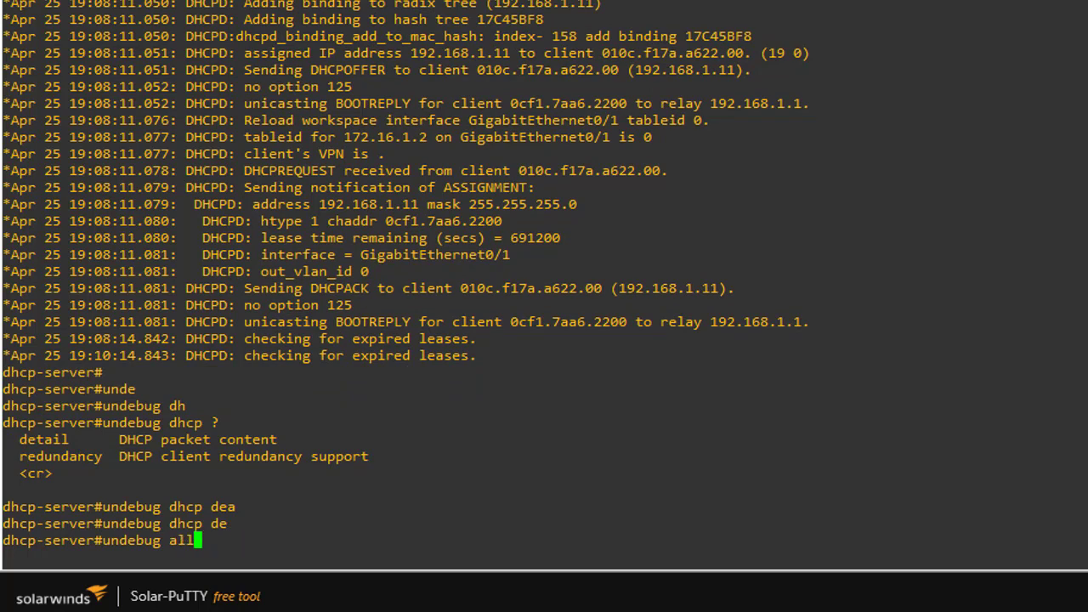
pyautogui.press('Return')
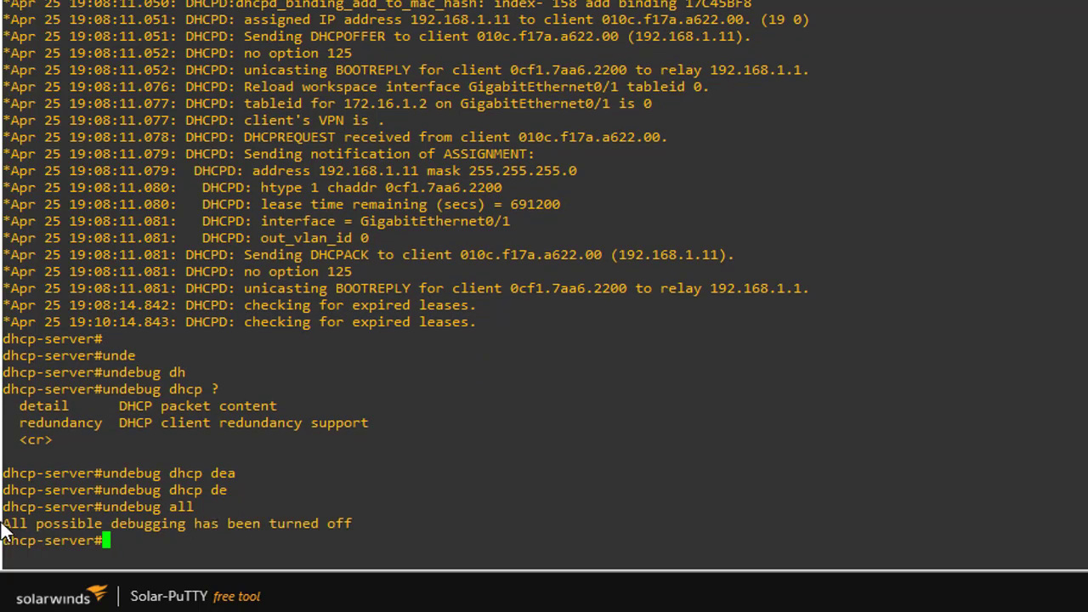